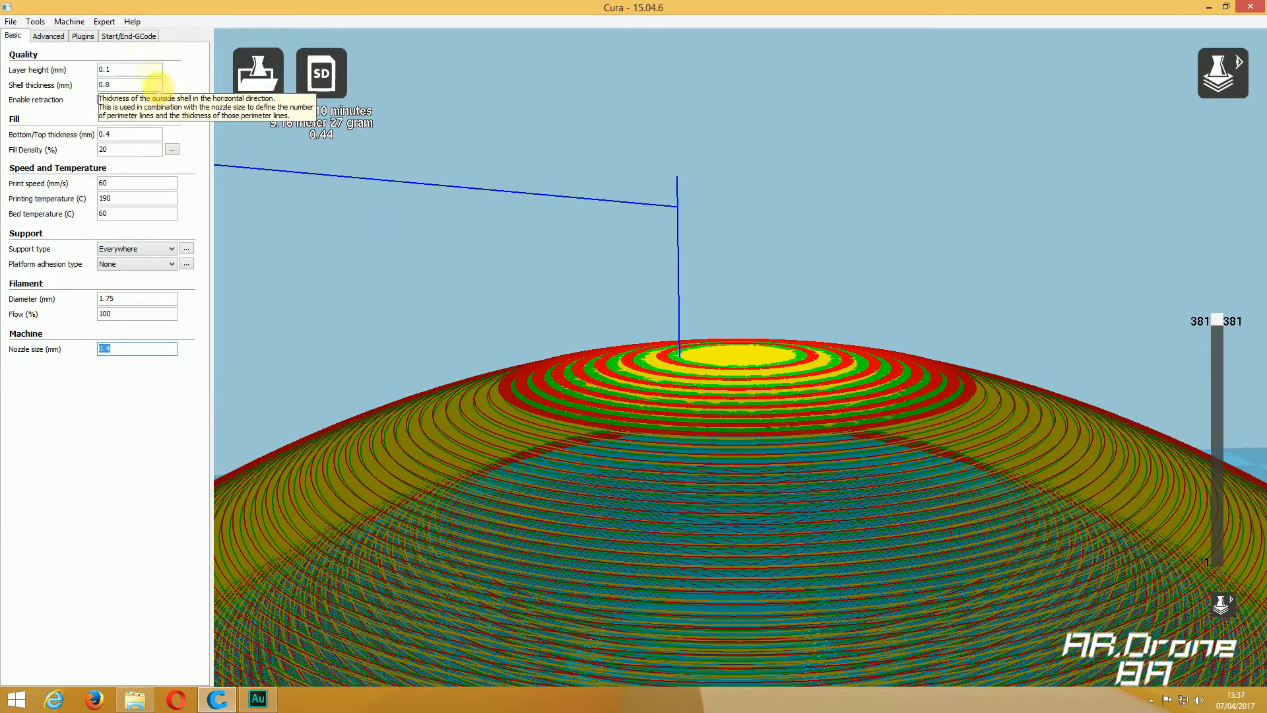
- Set the layer height to 0.32 mm
left_click(152, 70)
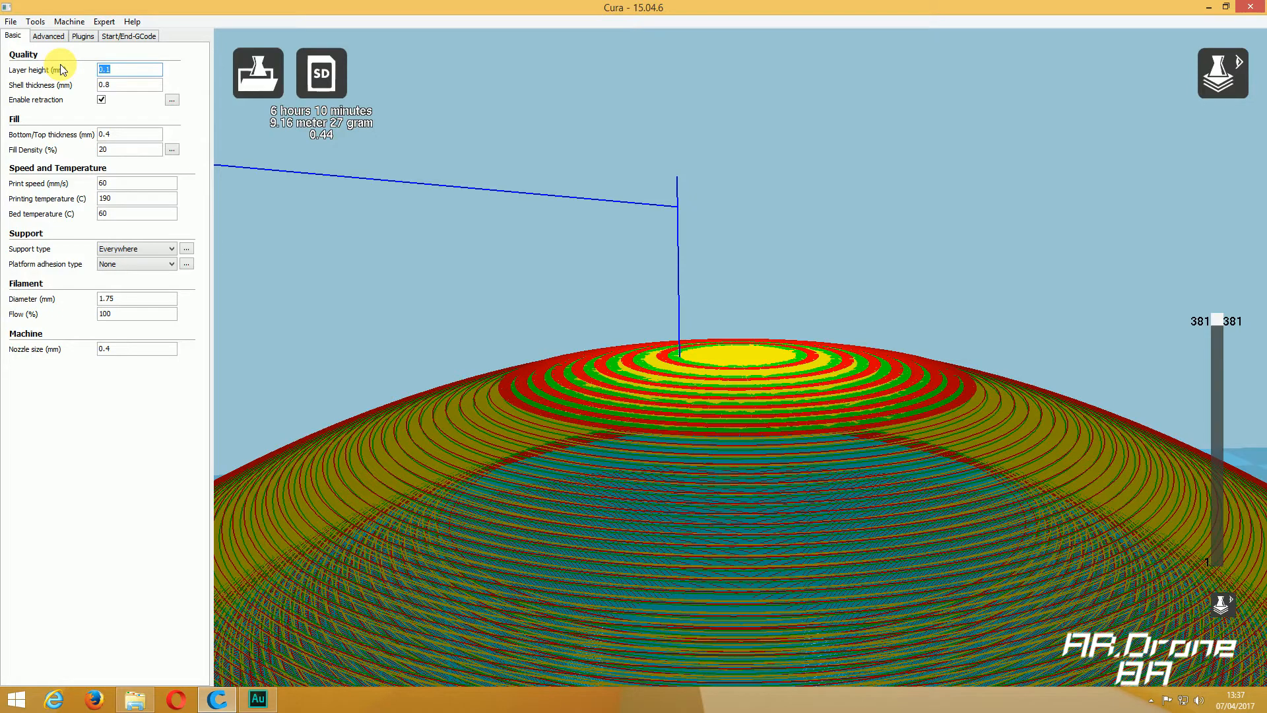
type("0.32")
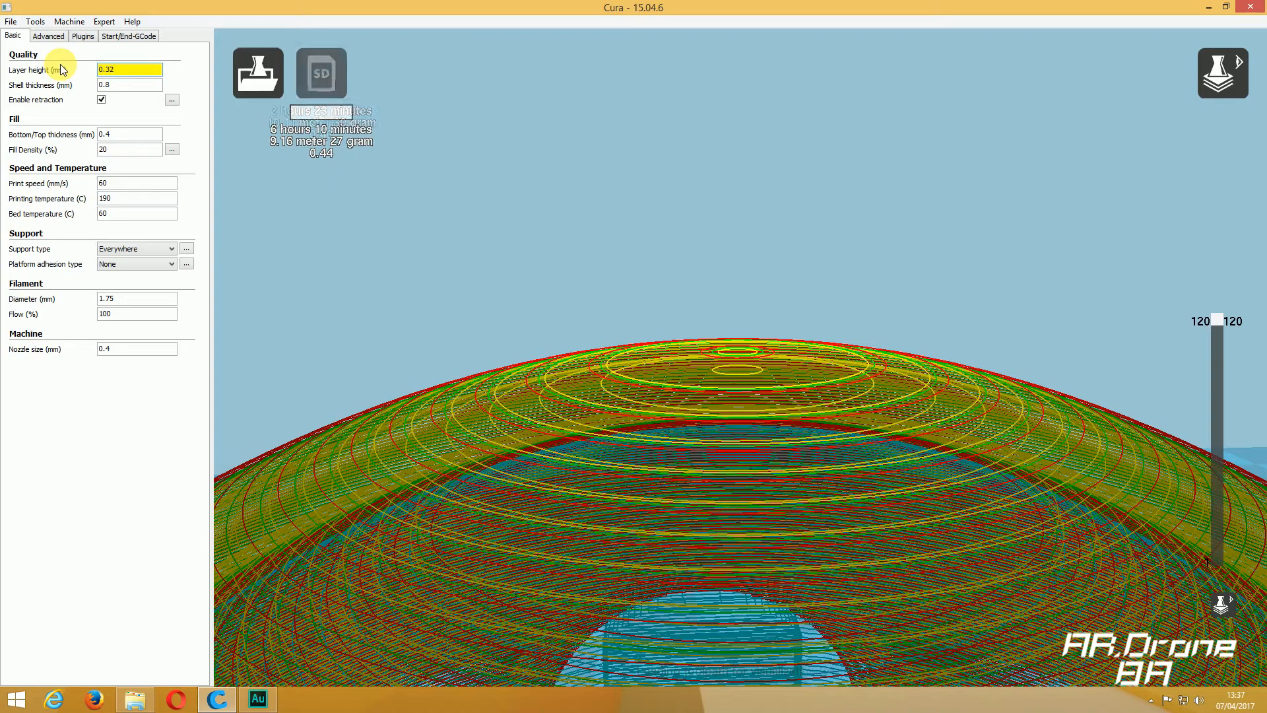
double_click(128, 85)
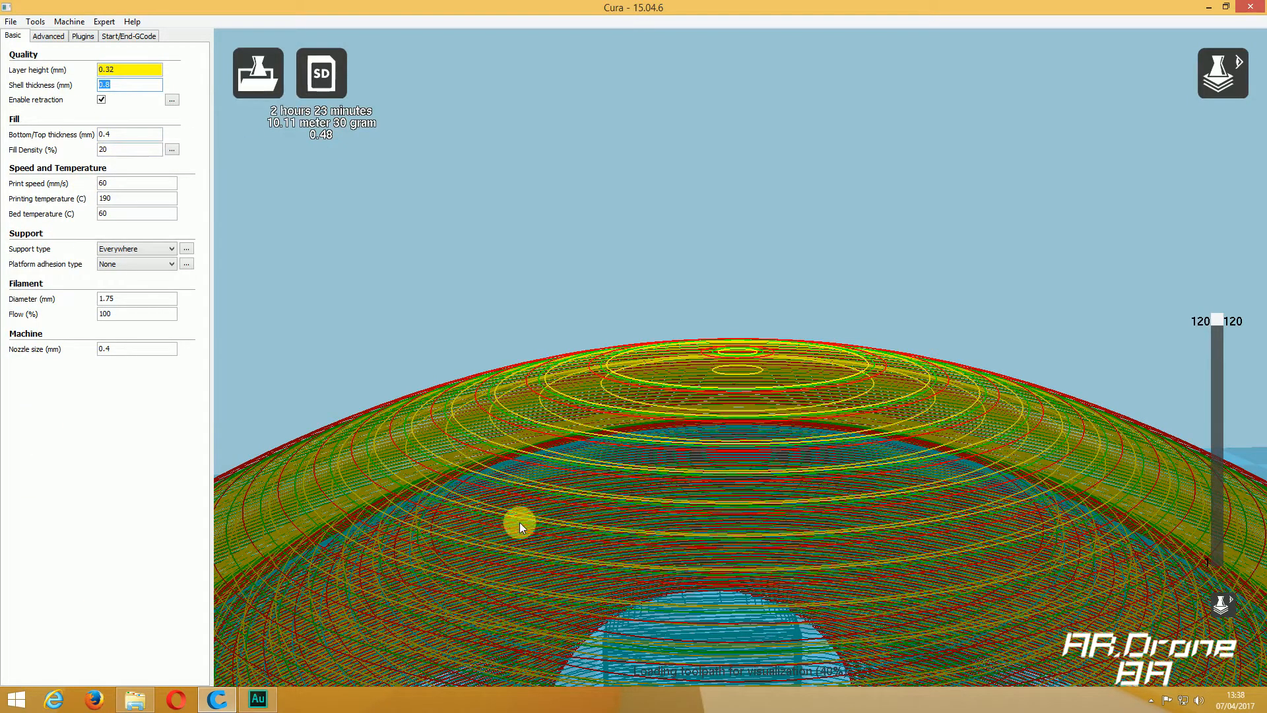
- Show only the first layer in the layer preview and examine its shell lines and support pattern up close
left_click_drag(1222, 319, 1213, 576)
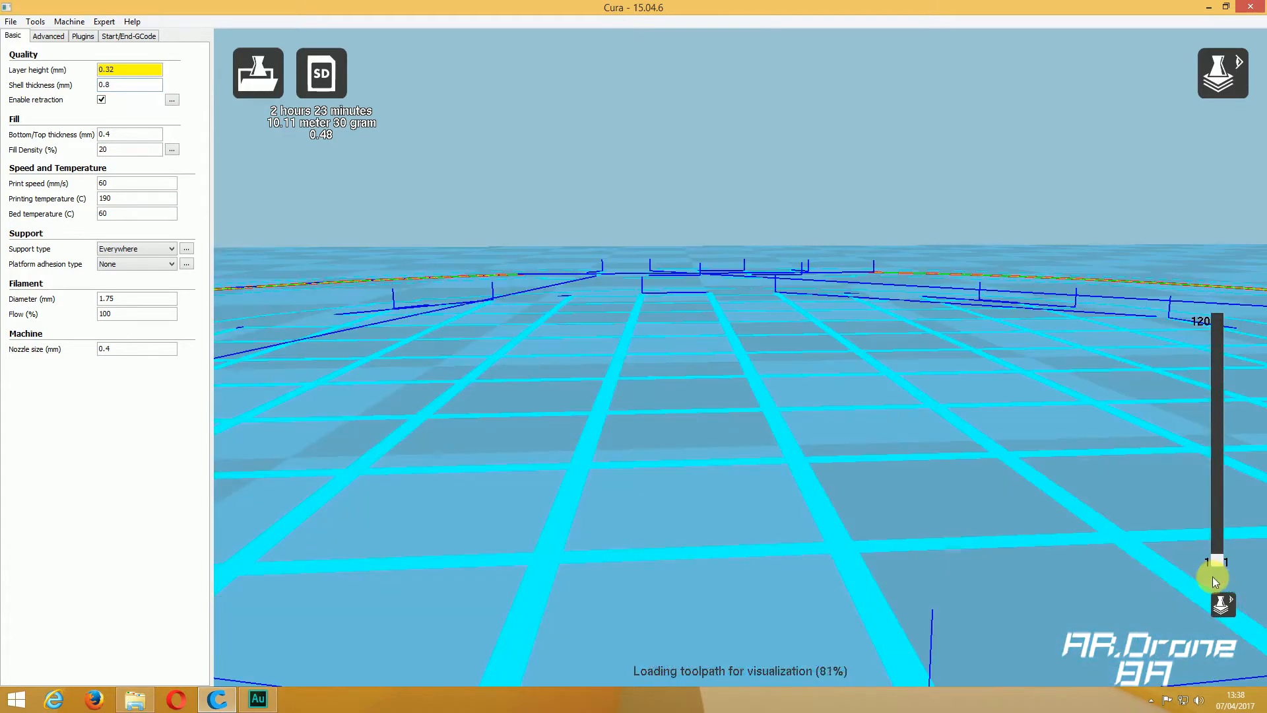
scroll(801, 440, "up", 5)
right_click_drag(802, 439, 817, 420)
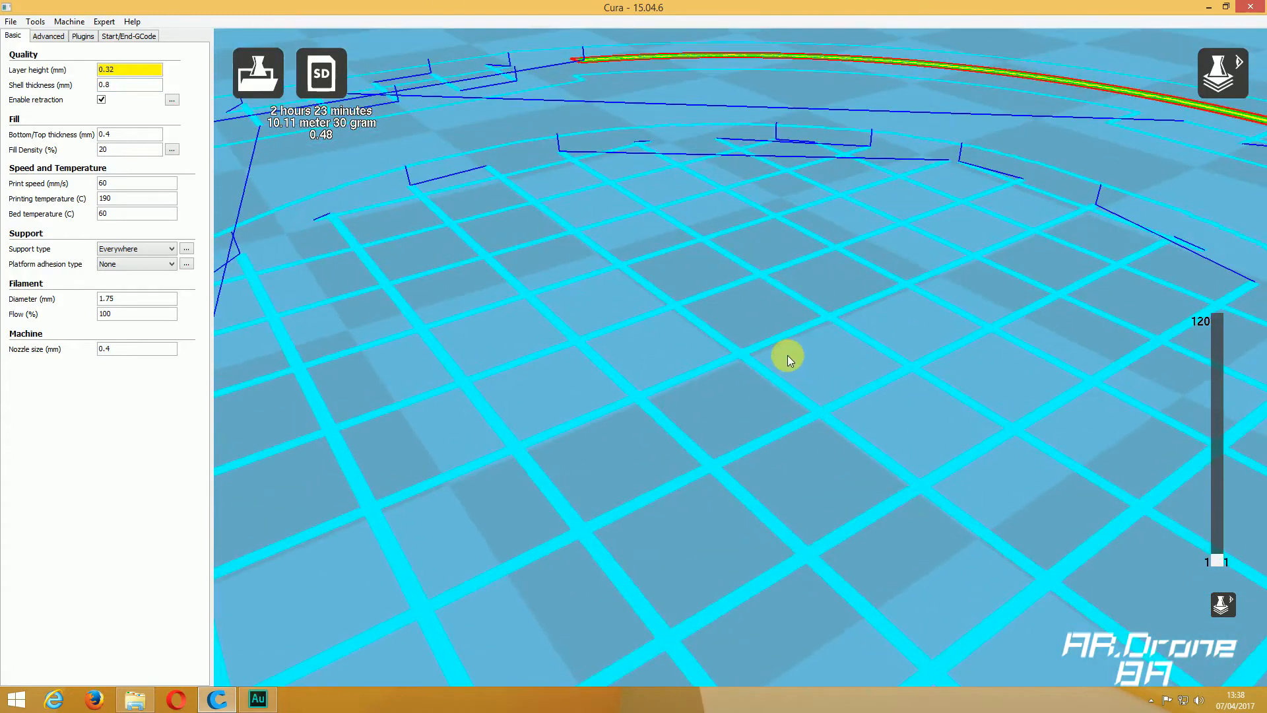
scroll(782, 347, "down", 5)
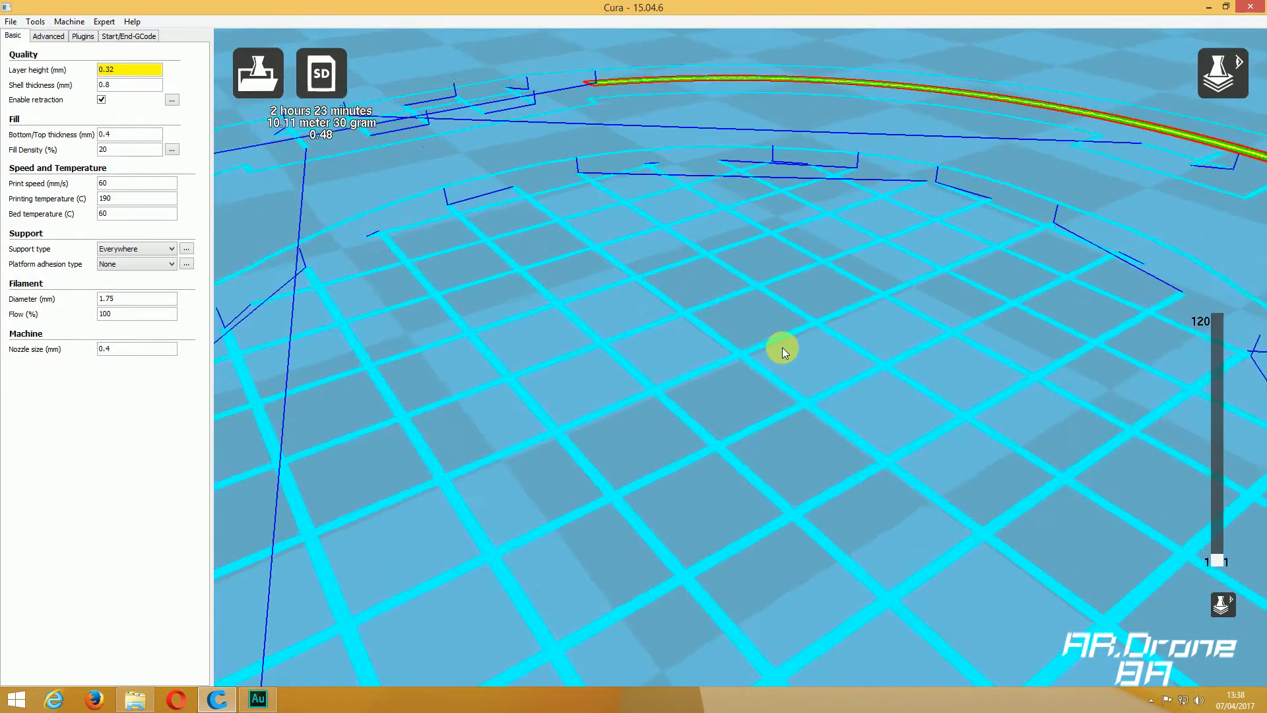
scroll(781, 347, "down", 2)
scroll(781, 347, "up", 2)
scroll(780, 347, "down", 2)
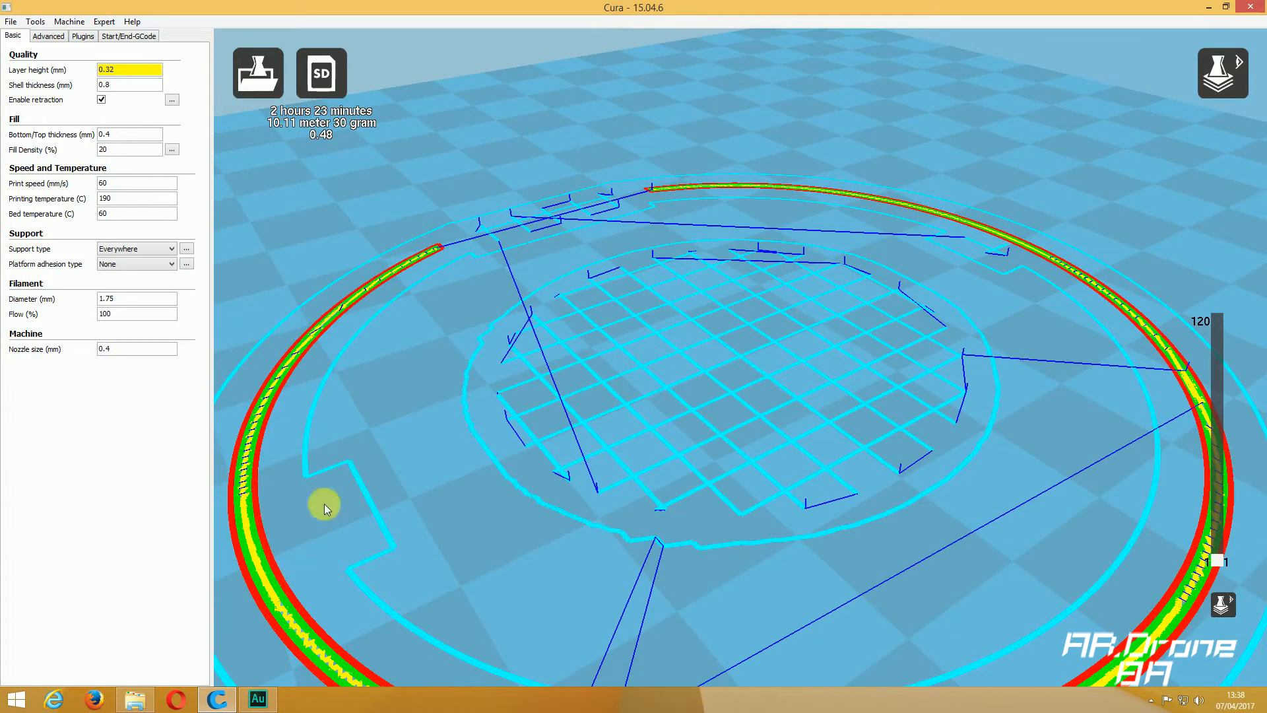
double_click(156, 350)
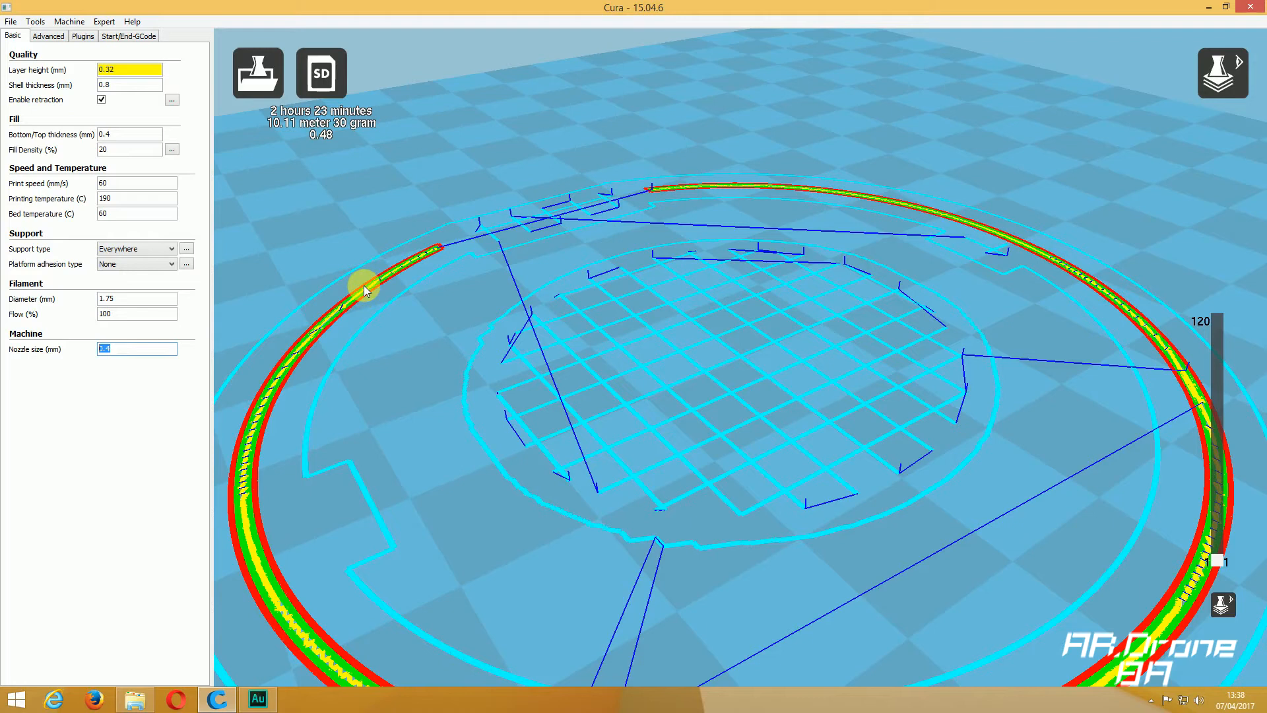
left_click(346, 310)
right_click_drag(593, 477, 595, 462)
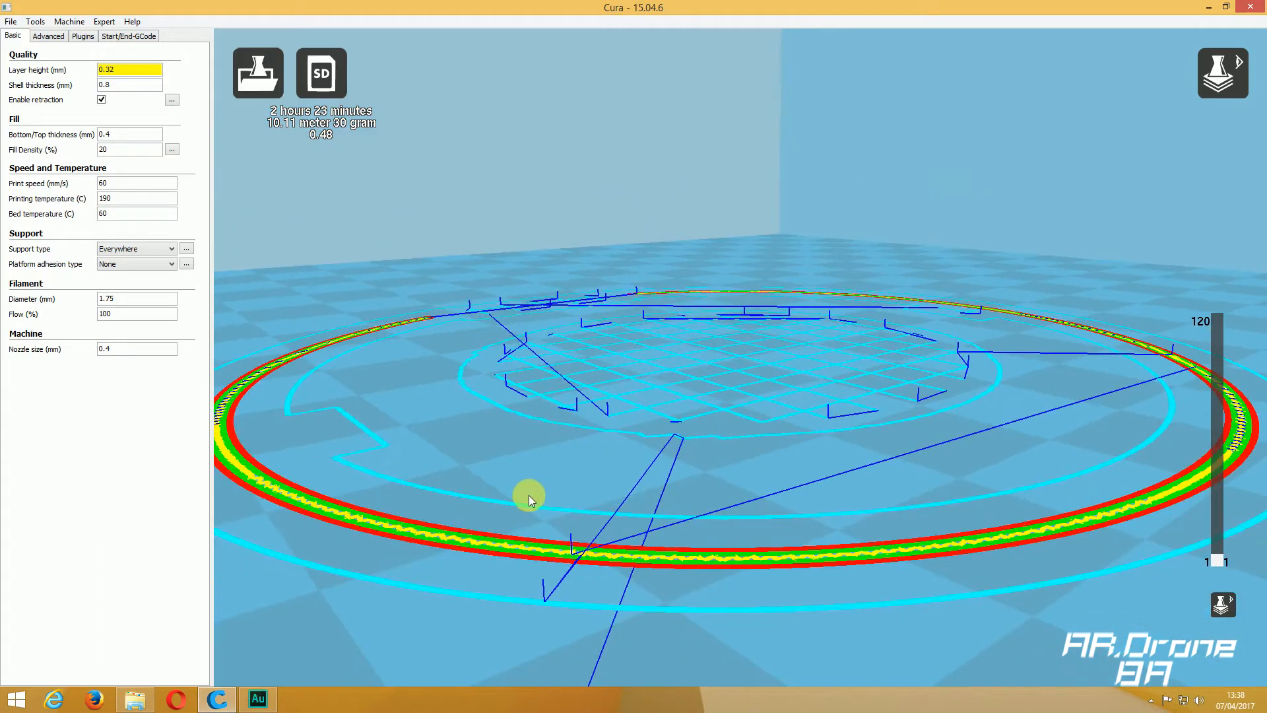
scroll(527, 511, "up", 1)
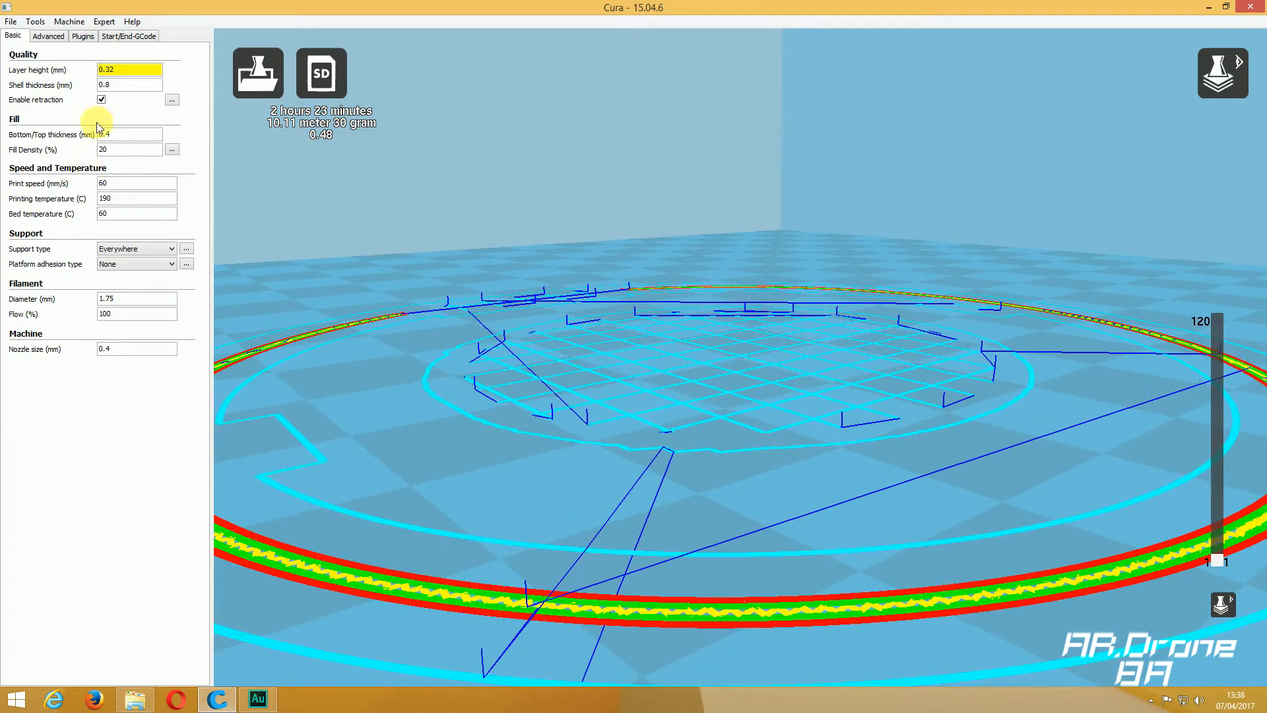
- Try a shell thickness of 0.4 mm, and set it back to 0.8 mm
left_click(106, 84)
double_click(106, 85)
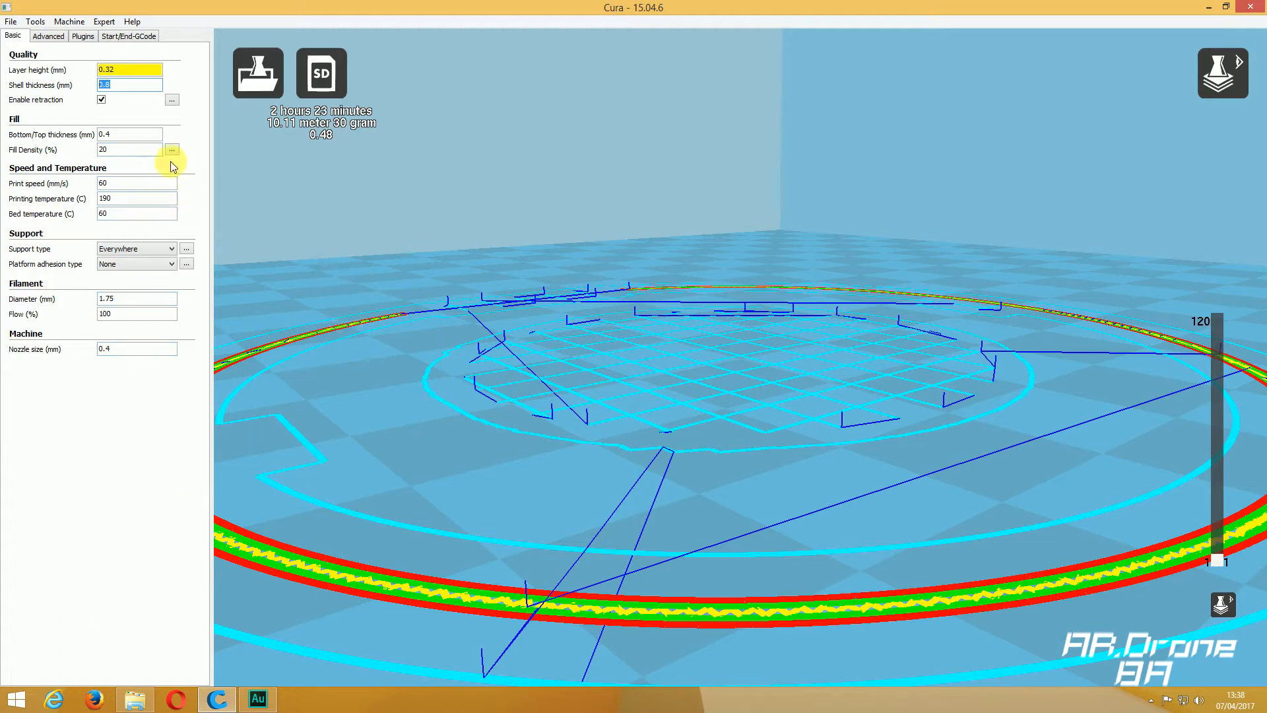
left_click(104, 84)
type("4")
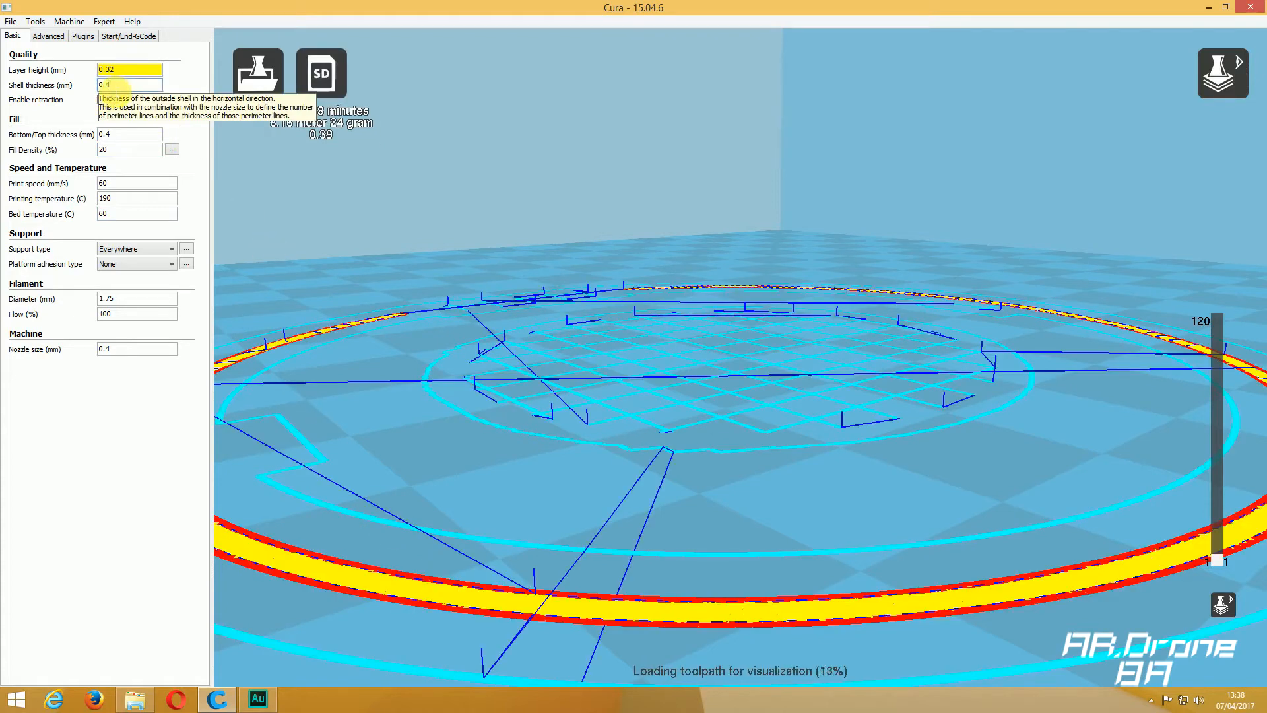
left_click_drag(108, 87, 168, 81)
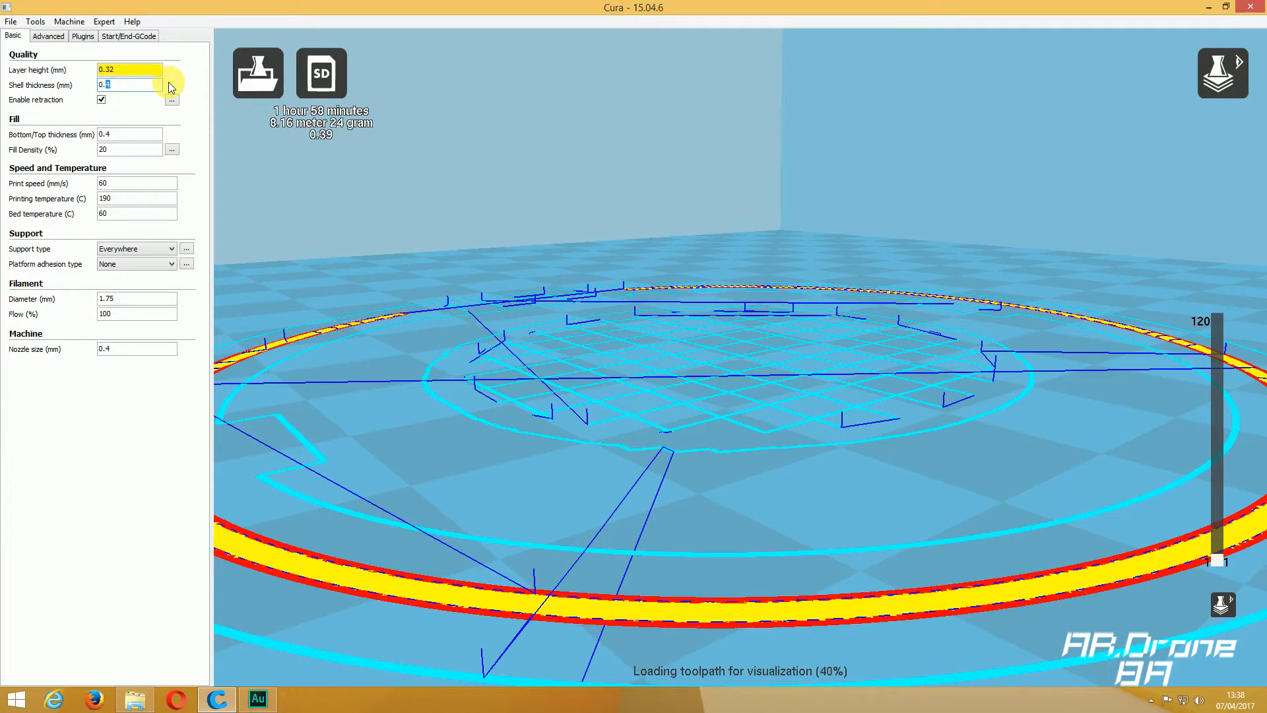
type("8")
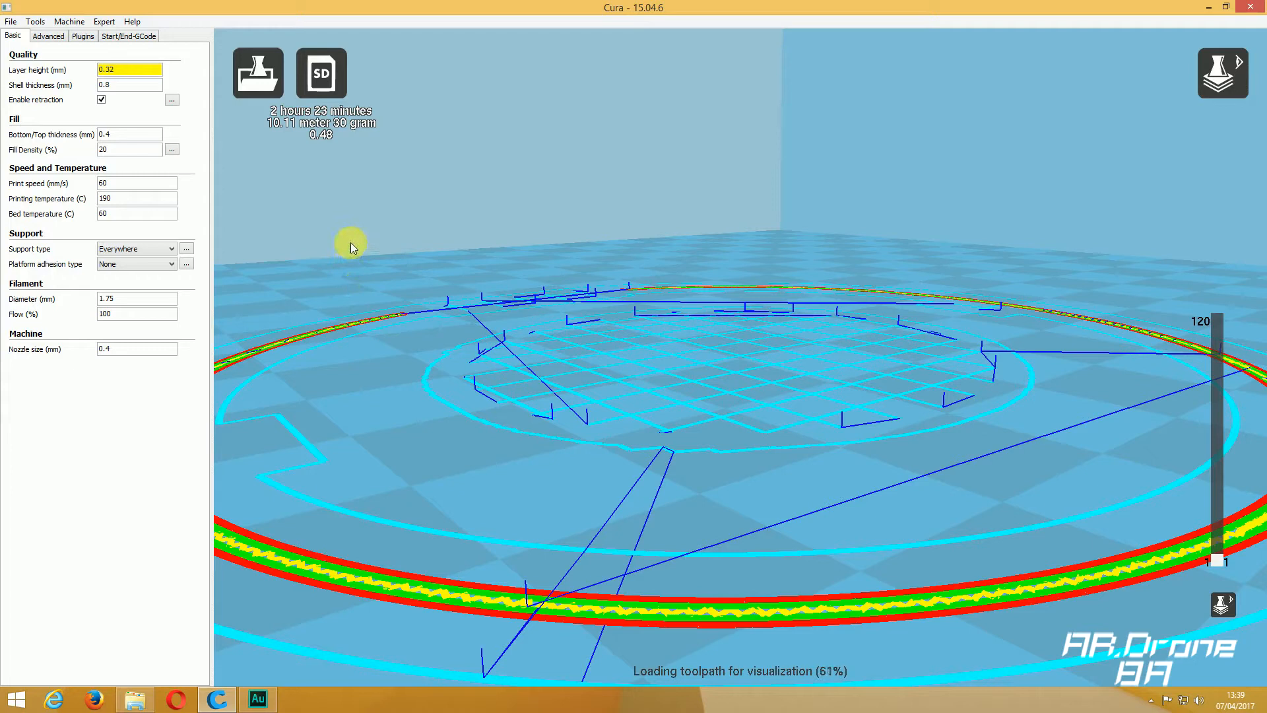
- Switch retraction off and on again, and view the dome as a solid model in Normal view mode
left_click(100, 102)
left_click(101, 102)
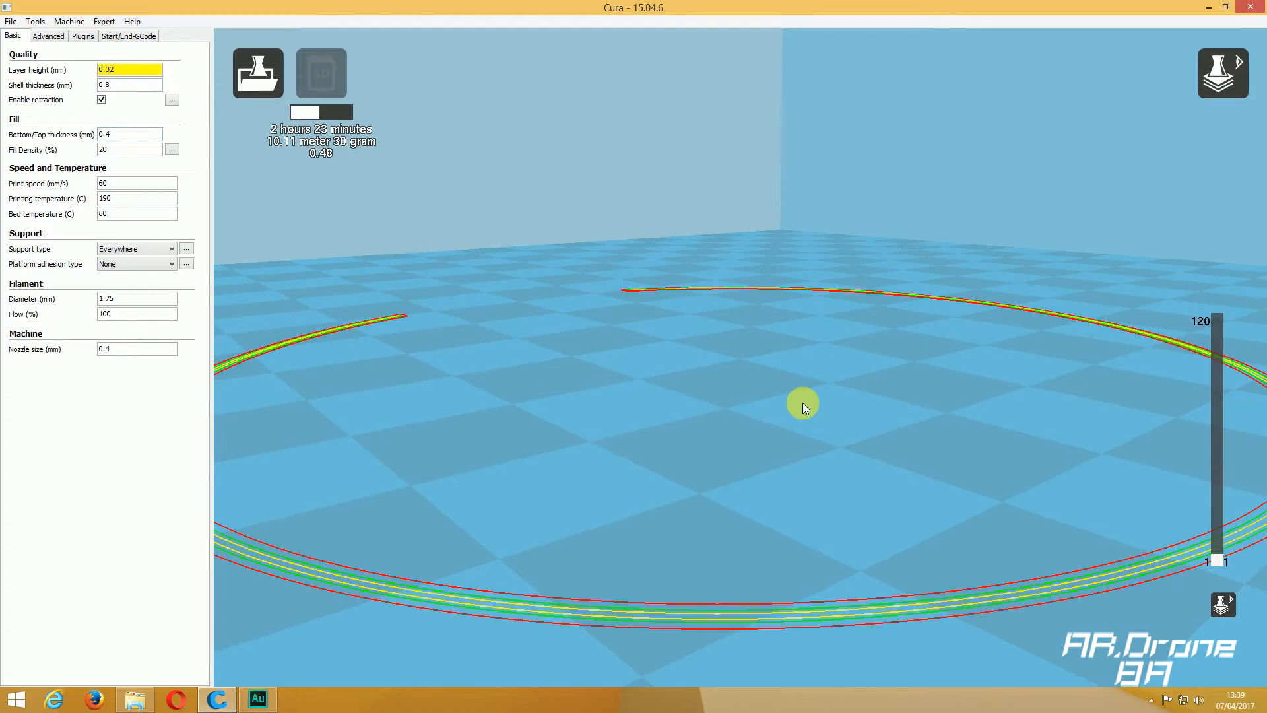
left_click(1220, 83)
left_click(1243, 122)
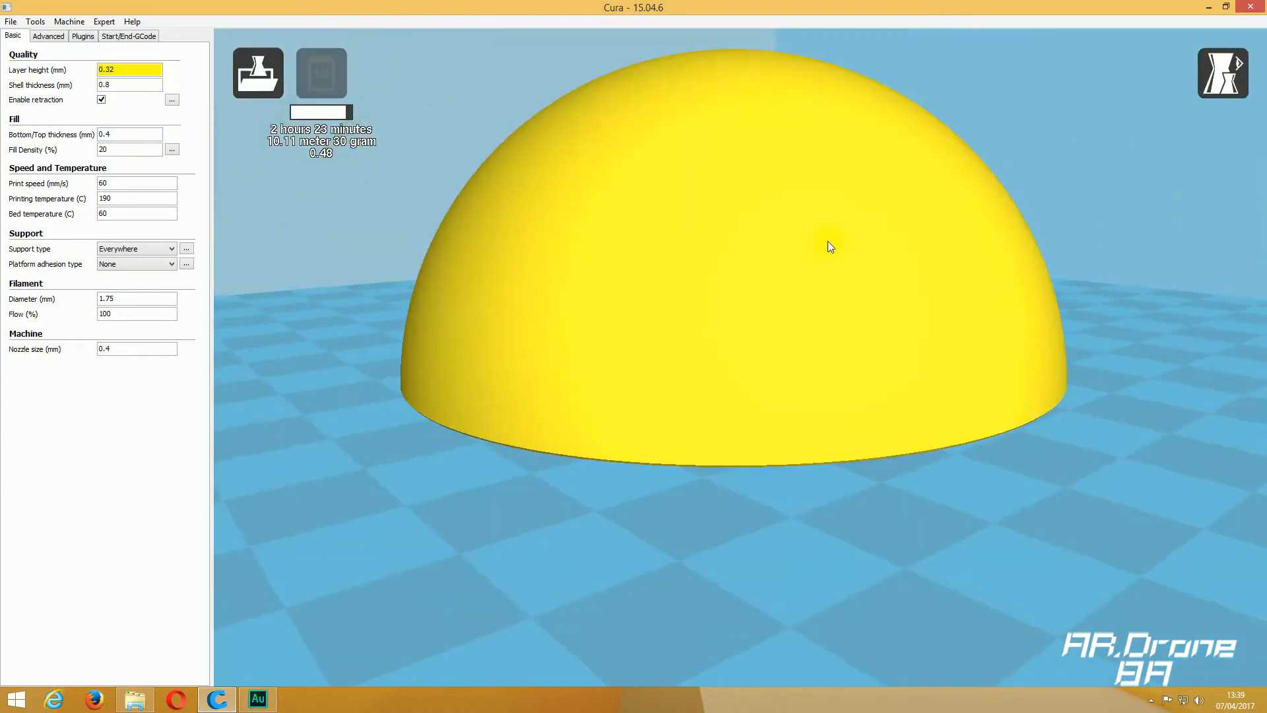
scroll(819, 264, "down", 3)
right_click_drag(819, 265, 817, 285)
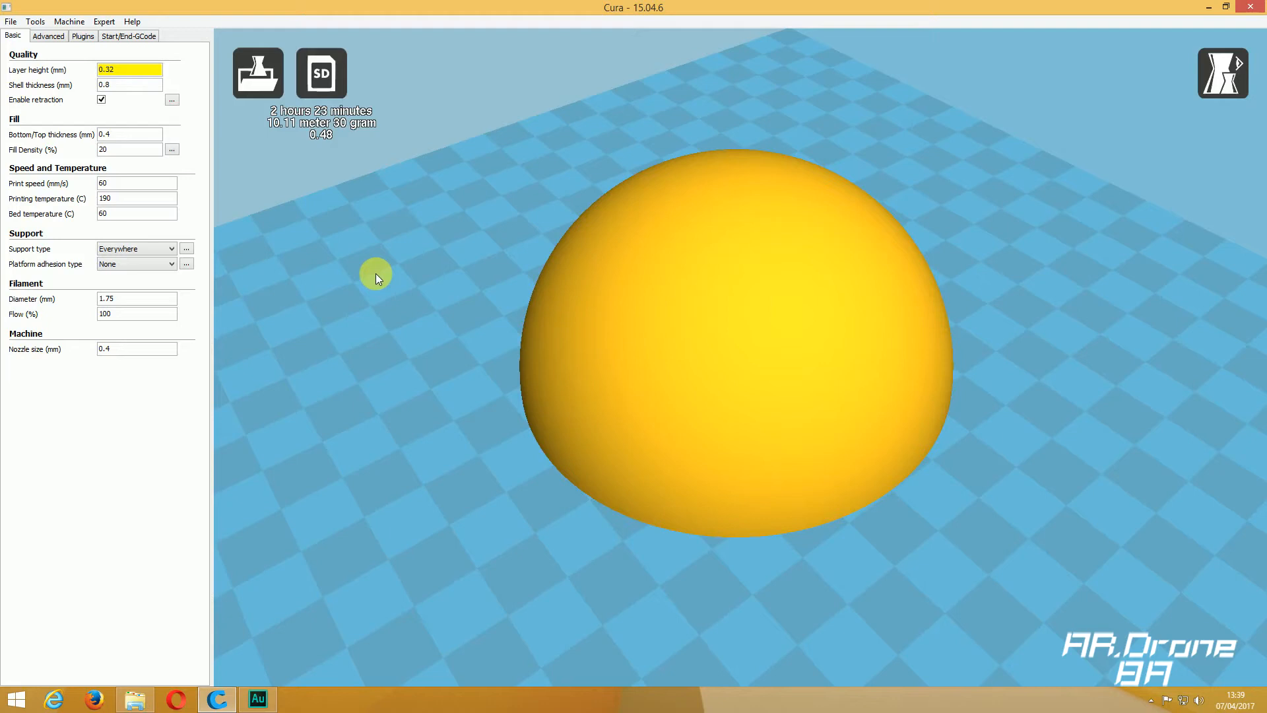
- Set the layer height to 0.2 mm
mouse_move(112, 69)
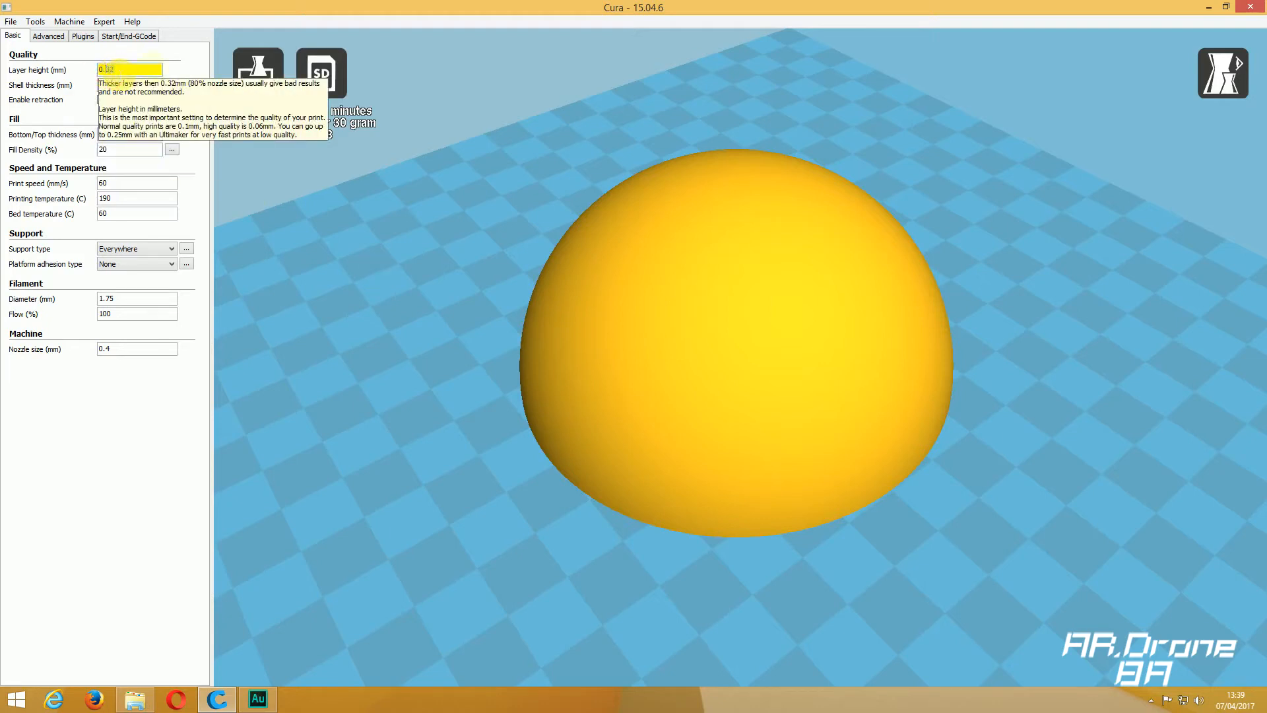
left_click_drag(106, 70, 596, 52)
type("2")
key("Tab")
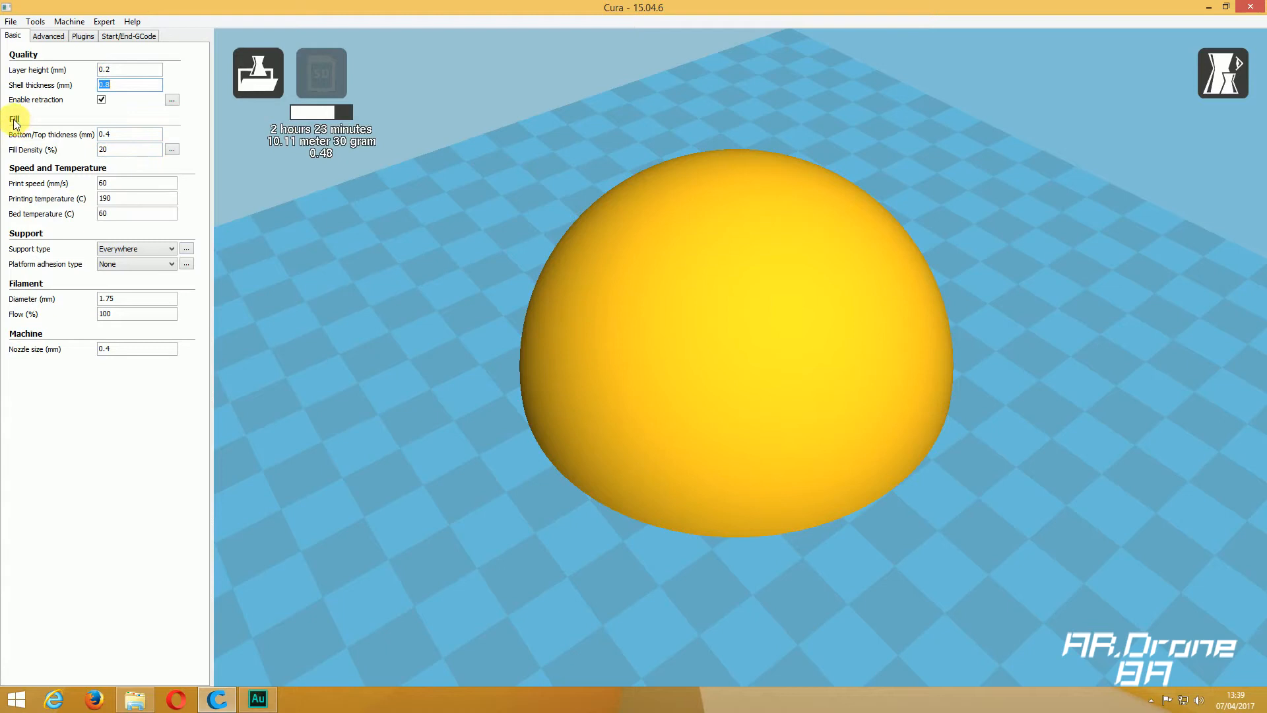
- Switch to the Layers view mode and examine the lowest layers of the dome, ending on layer 1
left_click(125, 132)
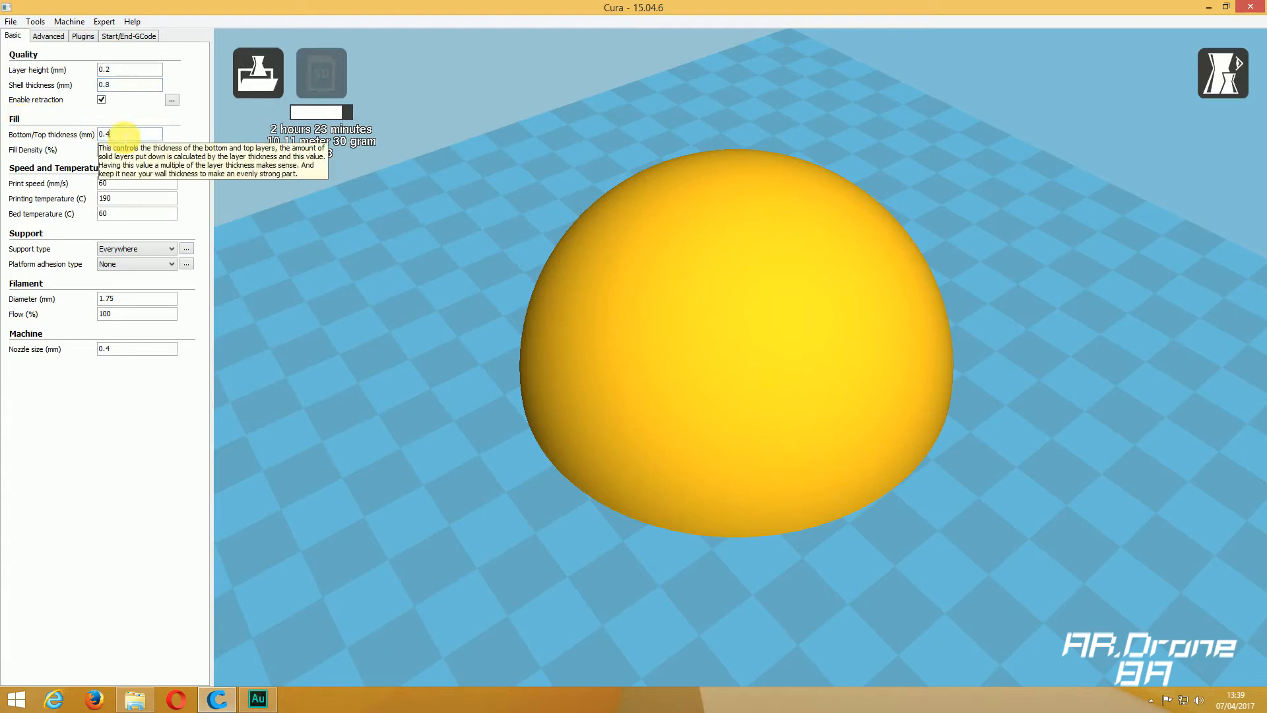
left_click_drag(125, 135, 101, 134)
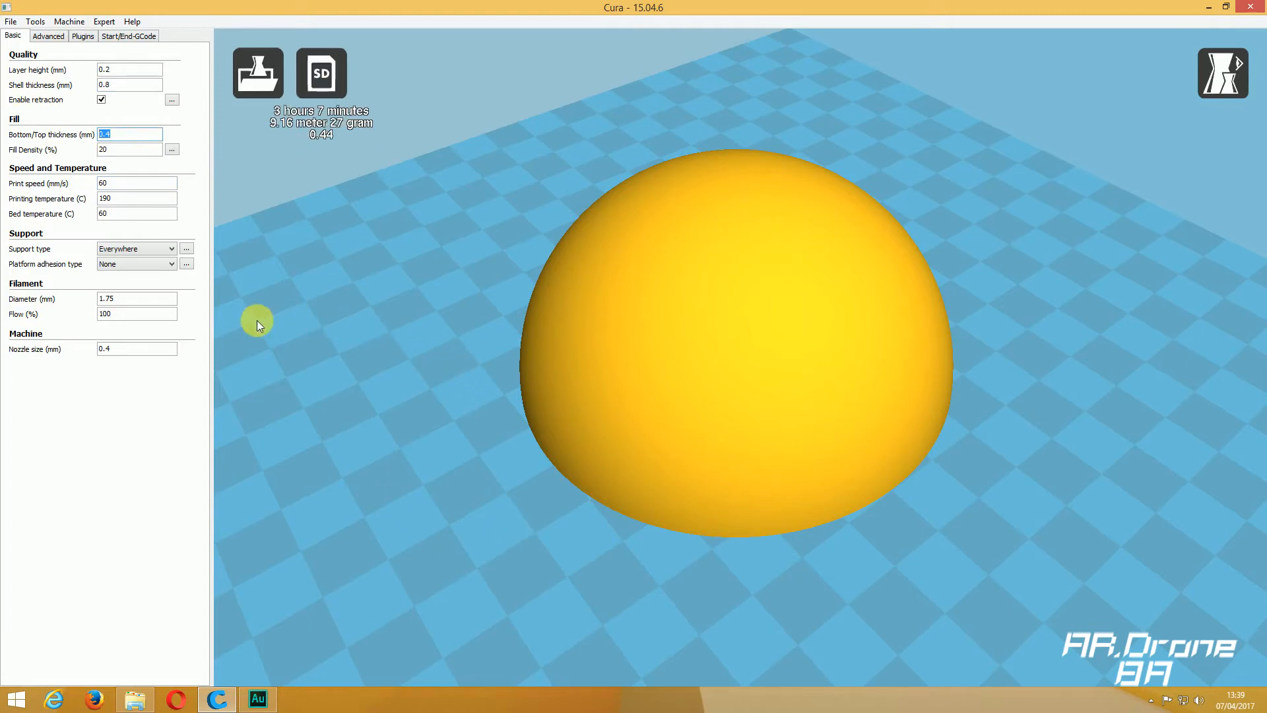
left_click(296, 357)
mouse_move(874, 571)
right_mouse_down()
mouse_move(867, 547)
mouse_move(854, 558)
right_mouse_up()
left_click(1223, 72)
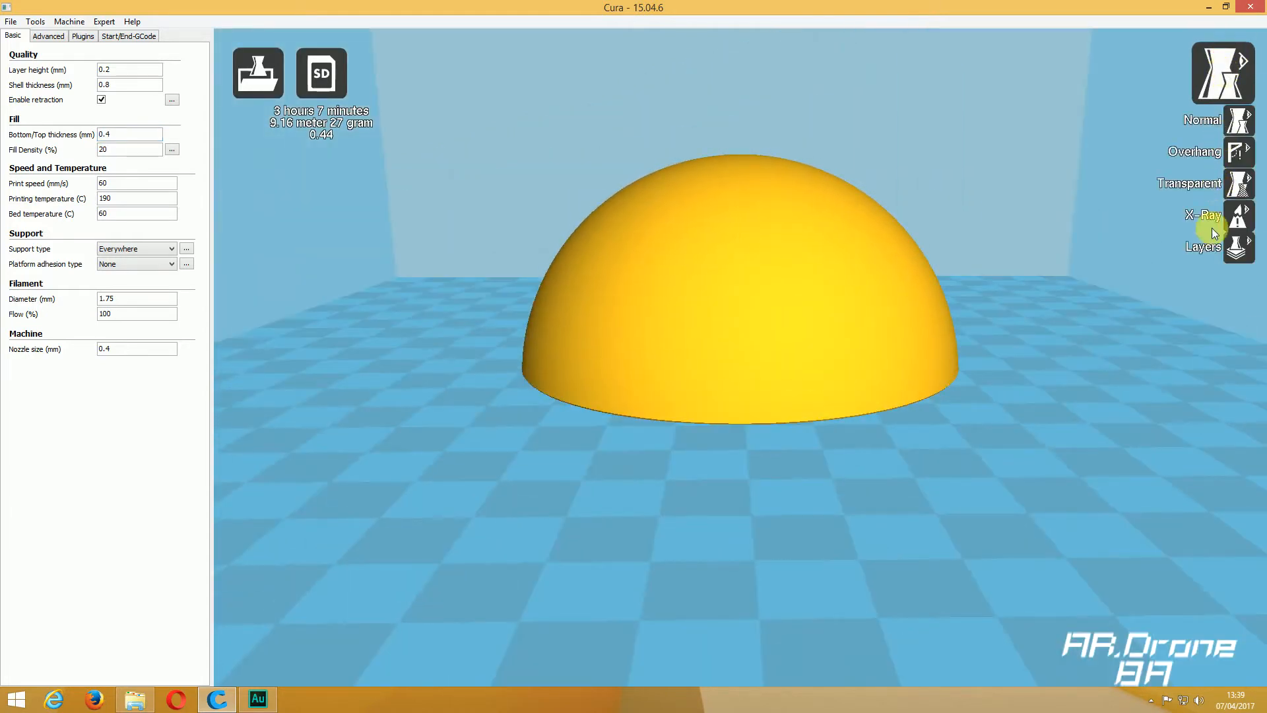
left_click(1229, 252)
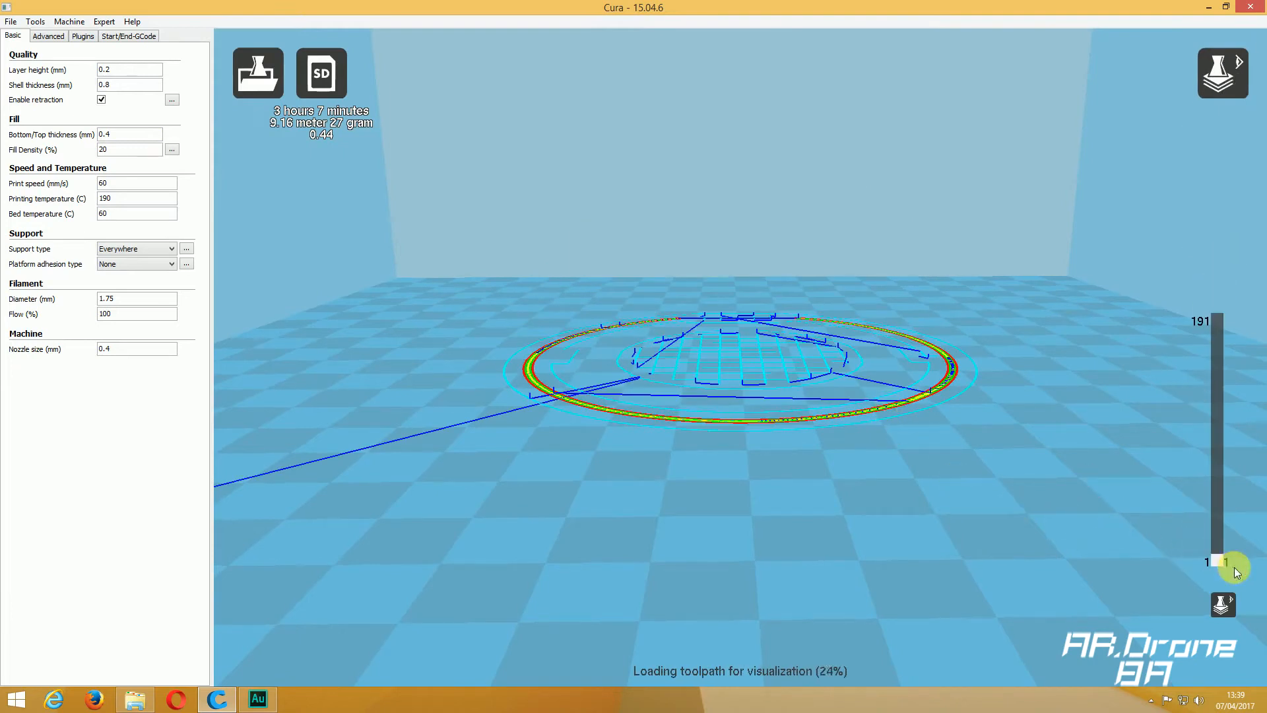
left_click_drag(1236, 573, 1219, 557)
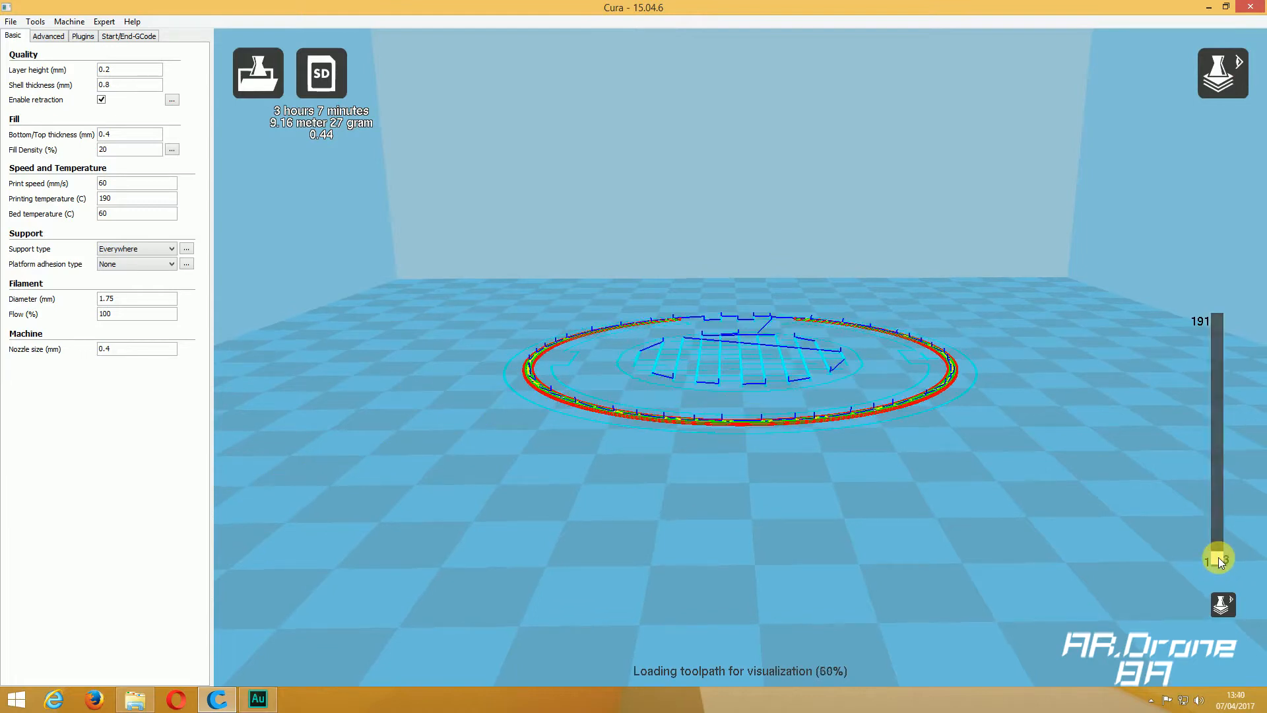
left_click_drag(1219, 557, 1218, 564)
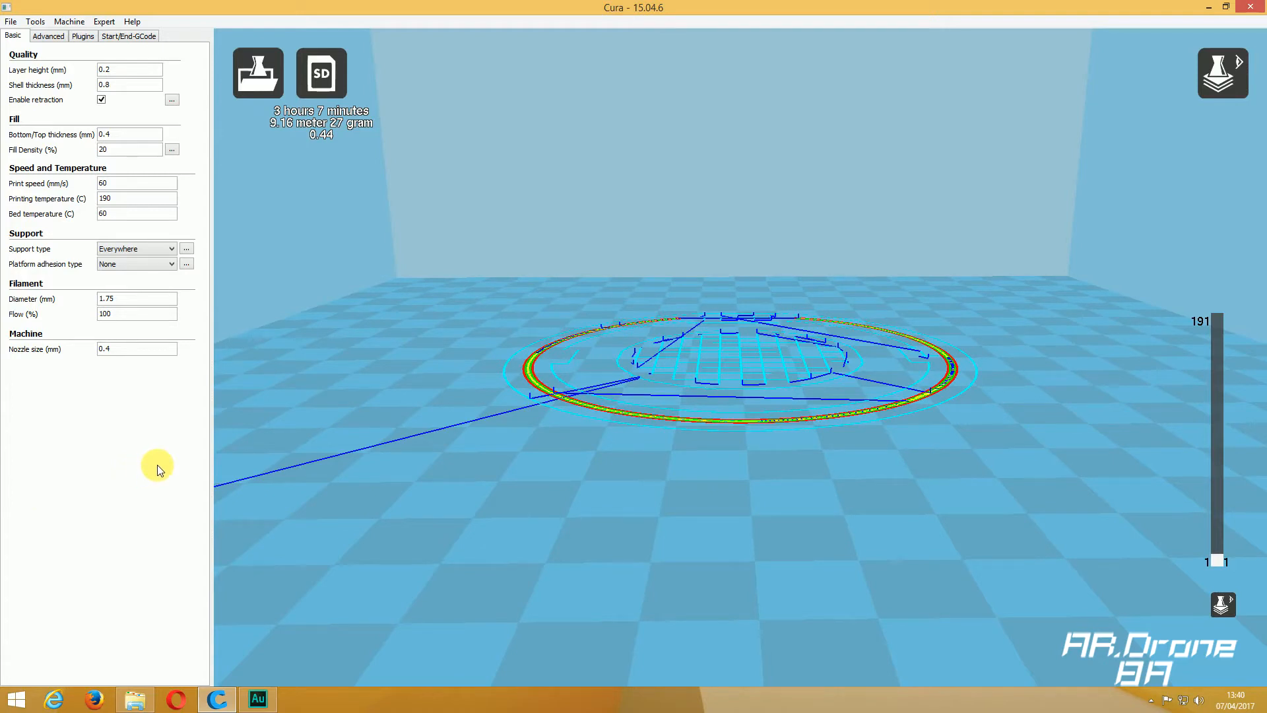
- Set the bottom/top thickness to 0.6 mm
double_click(103, 134)
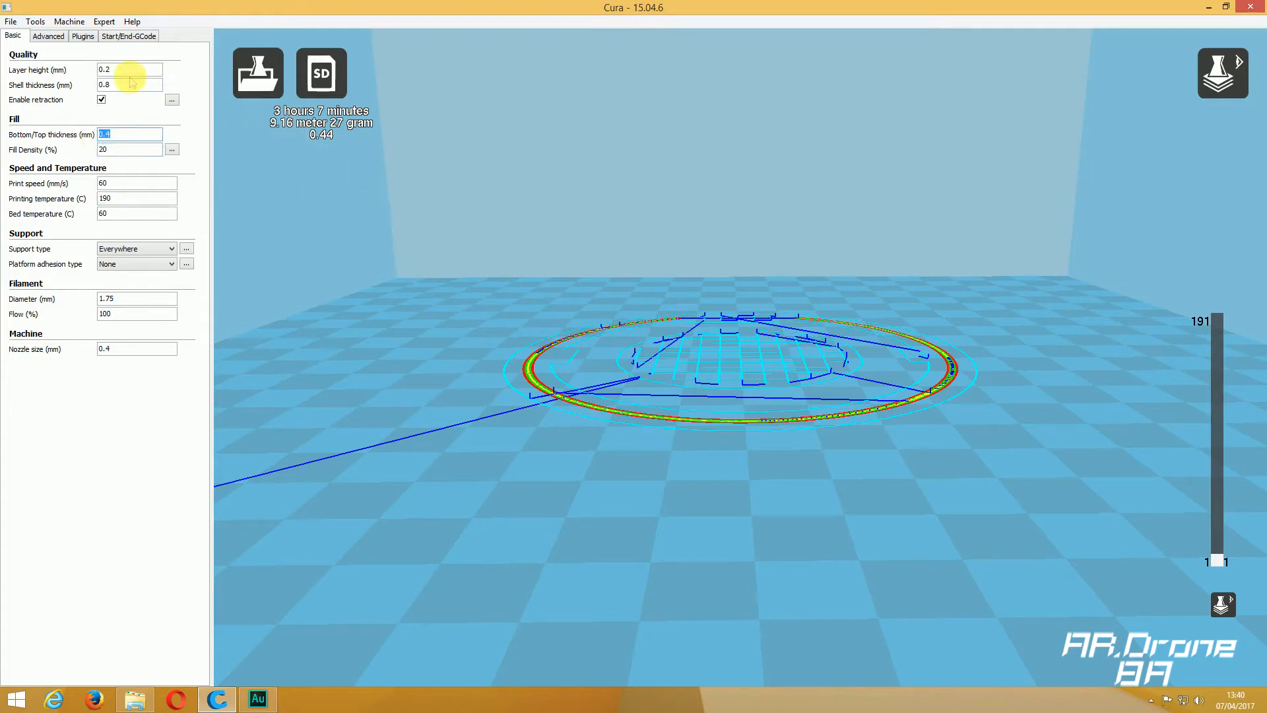
double_click(109, 69)
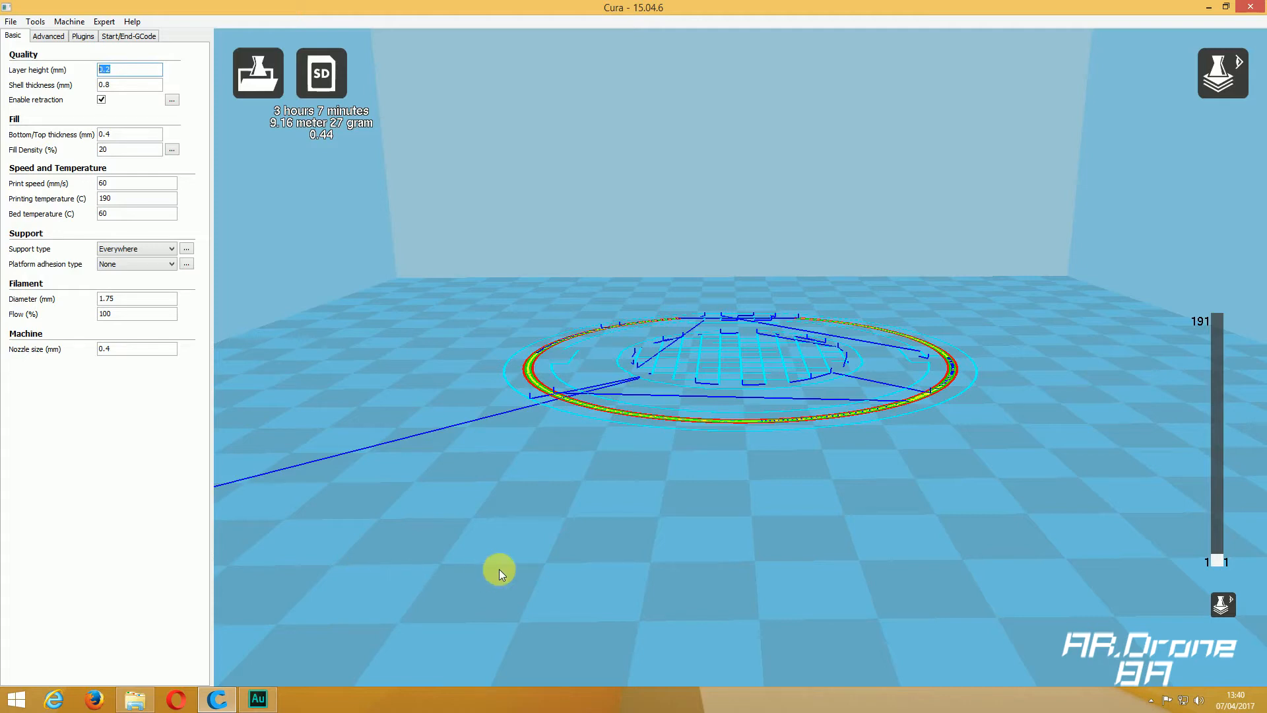
scroll(663, 515, "up", 5)
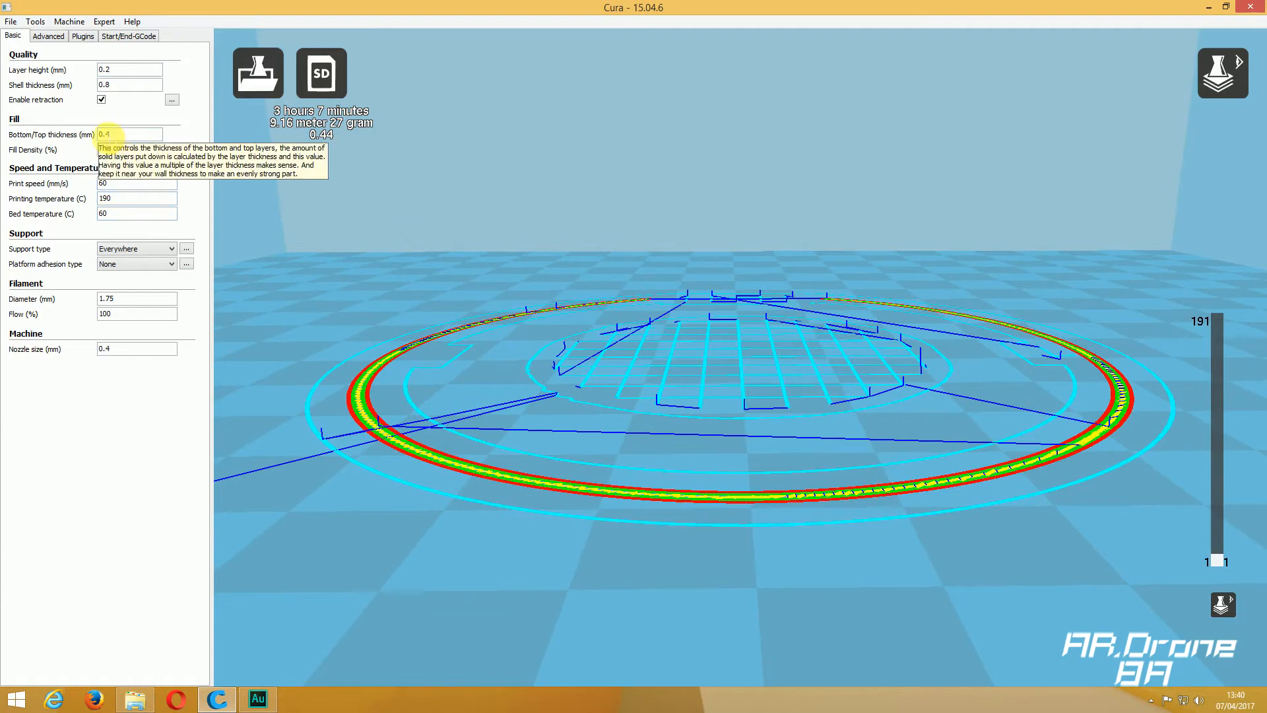
double_click(107, 135)
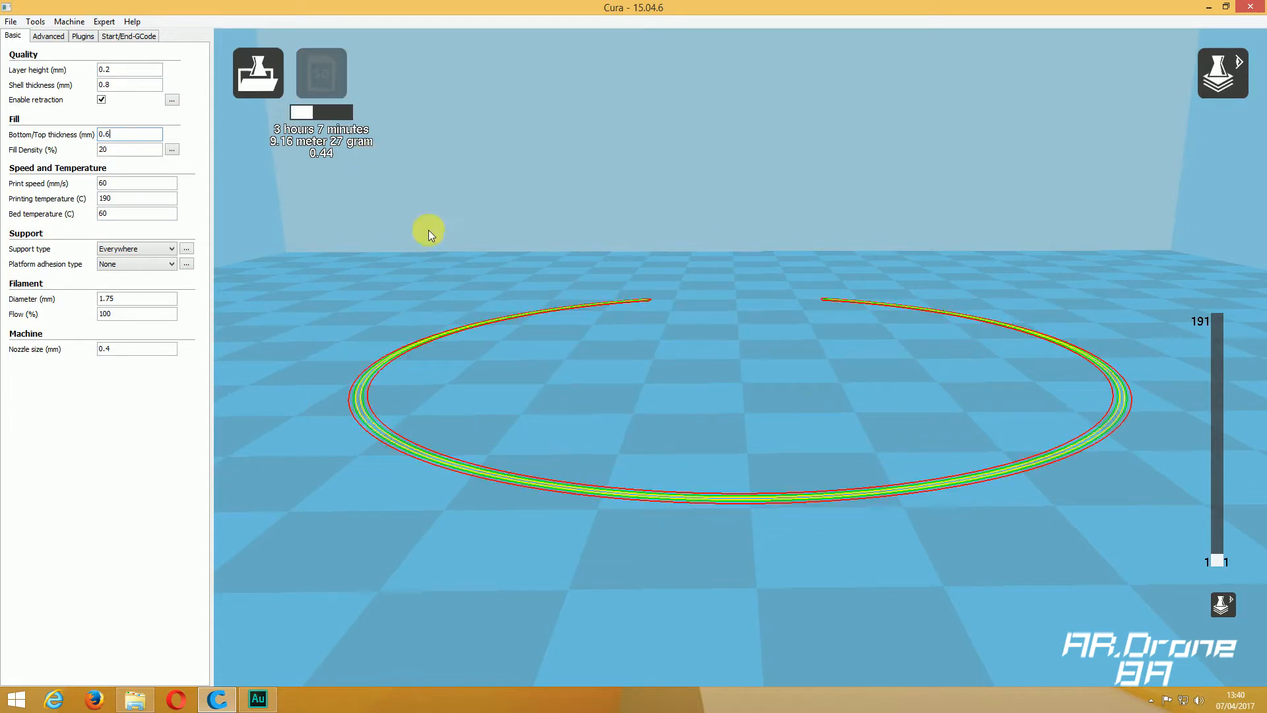
- Examine the bottom layers up to layers 3 and 4, and the top closing layers at layer 189
left_click(1216, 565)
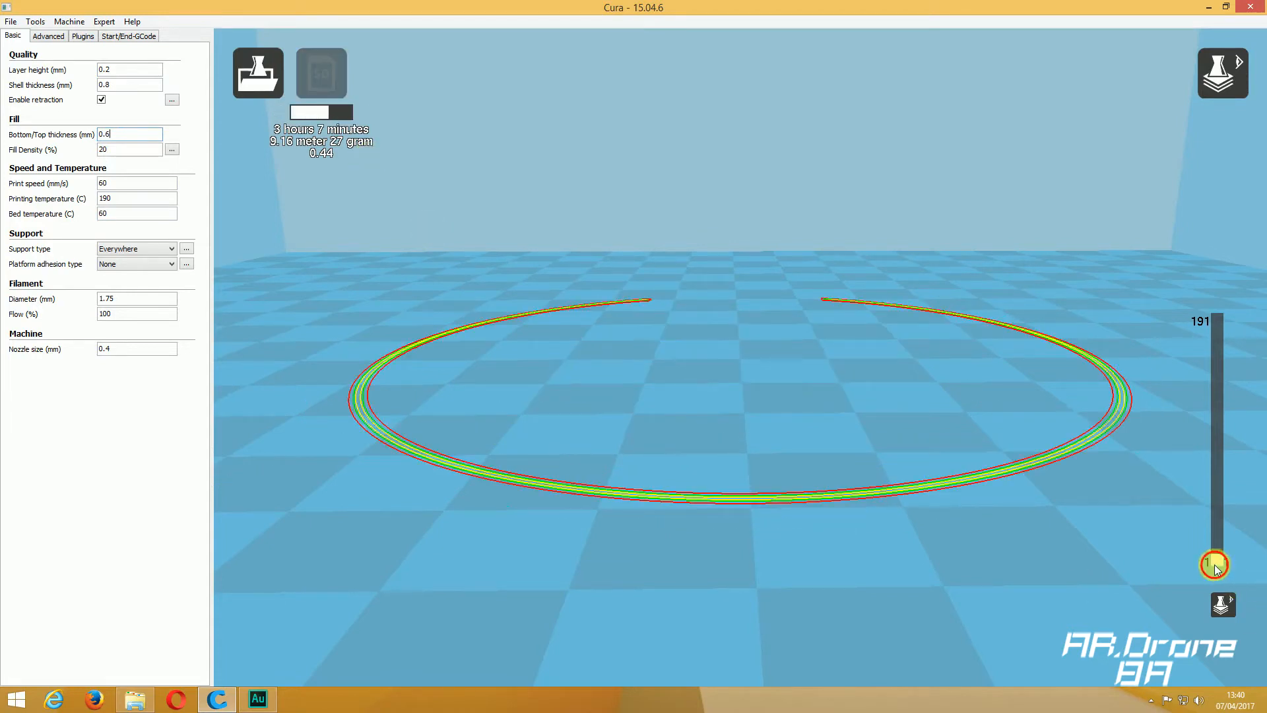
left_click_drag(1213, 560, 1218, 556)
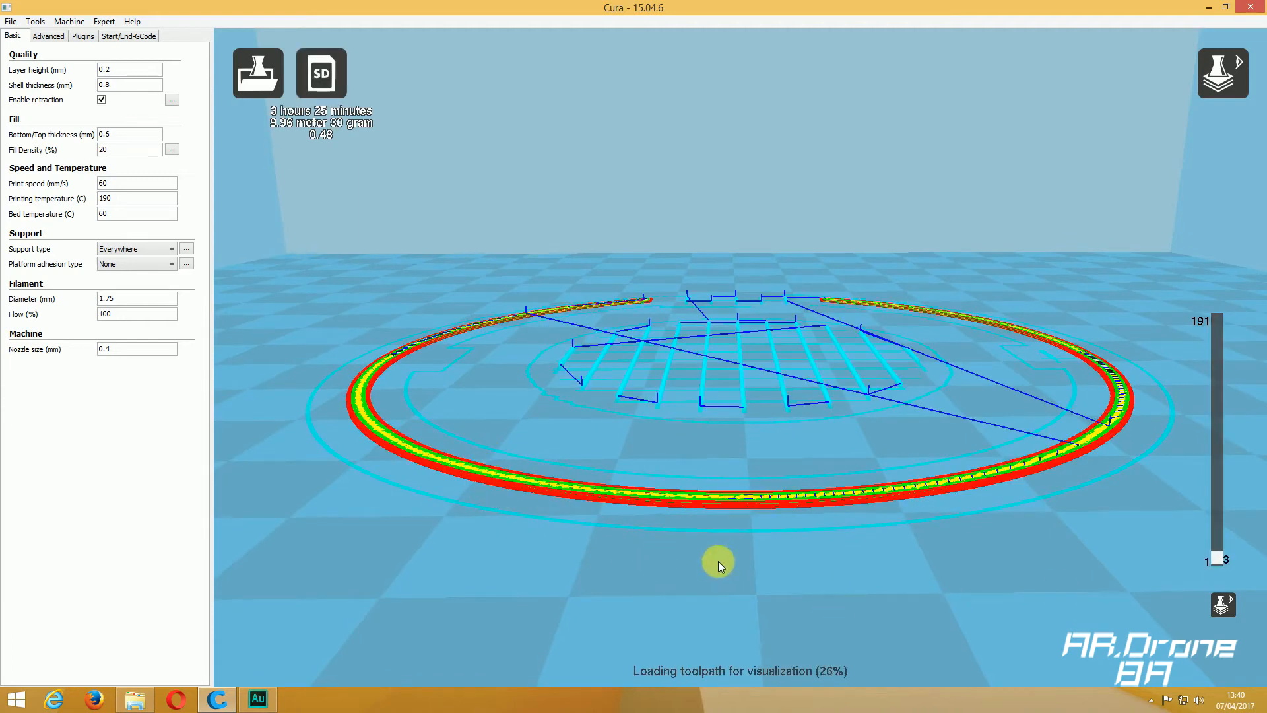
left_click(1211, 558)
left_click_drag(1210, 557, 1213, 555)
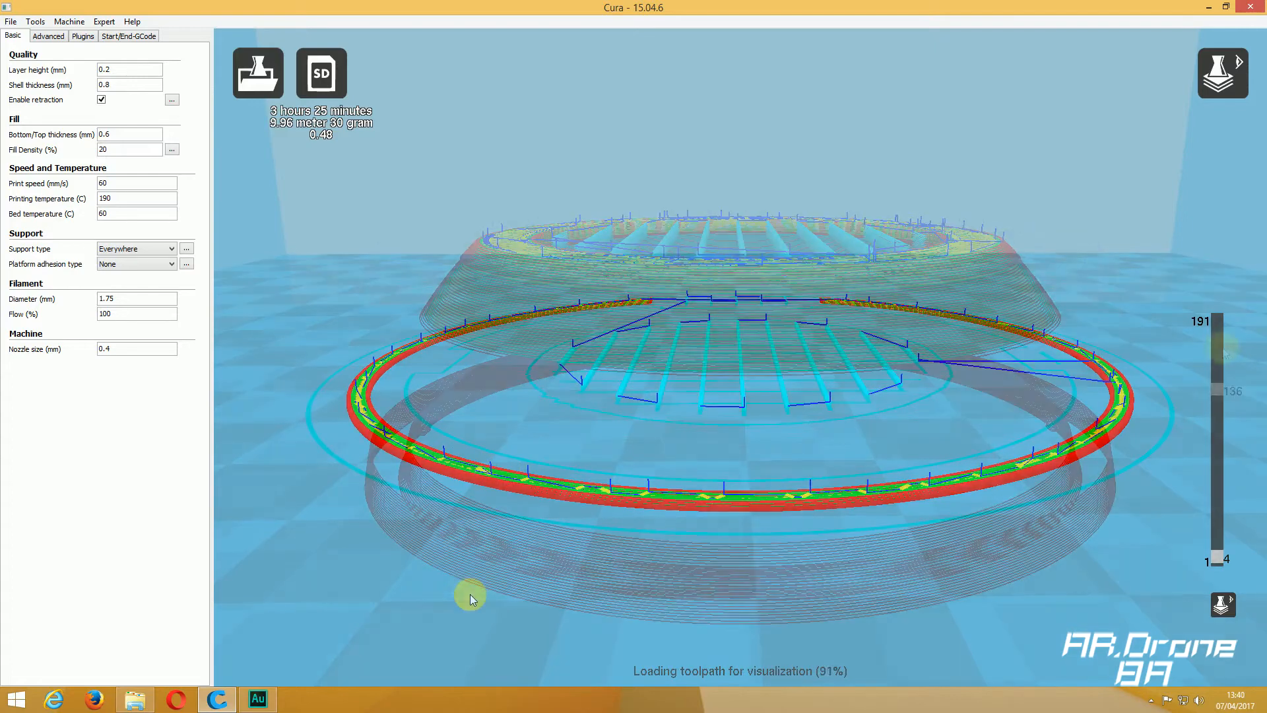
left_click(1219, 325)
left_click_drag(1221, 318, 1219, 321)
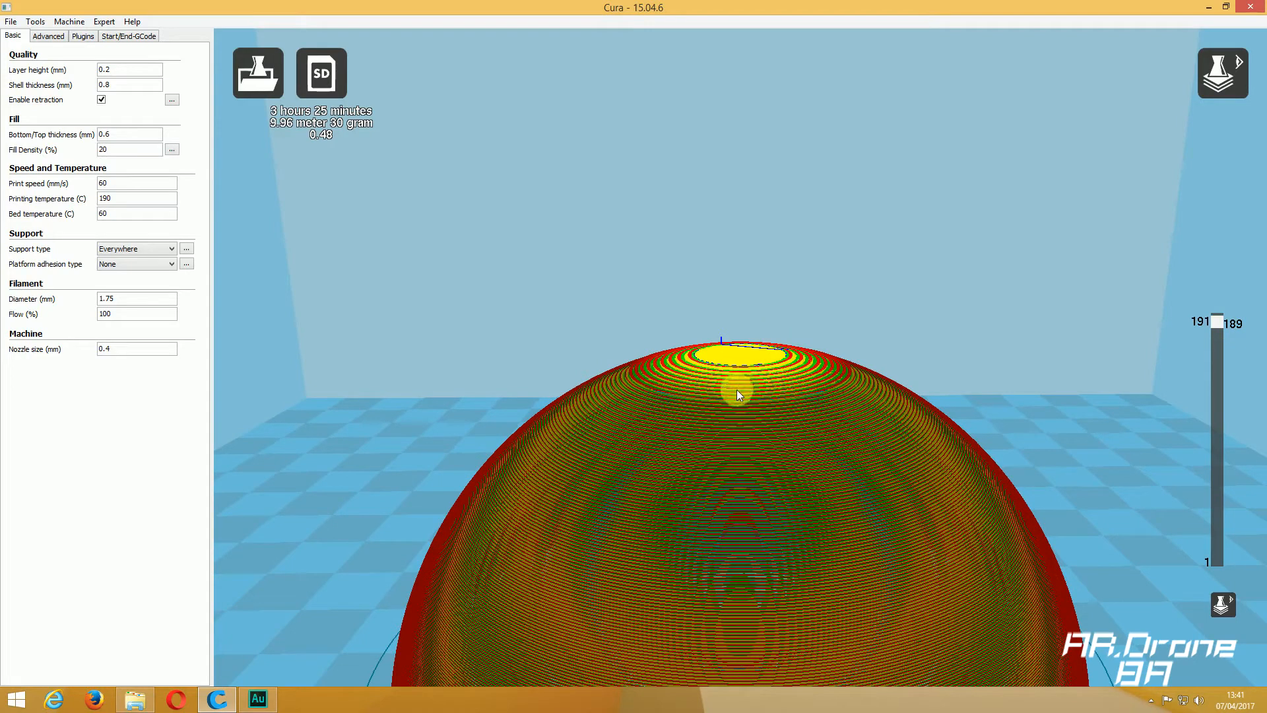
- Lower the layer preview to about layer 83 to examine the infill inside the dome's wall
double_click(104, 150)
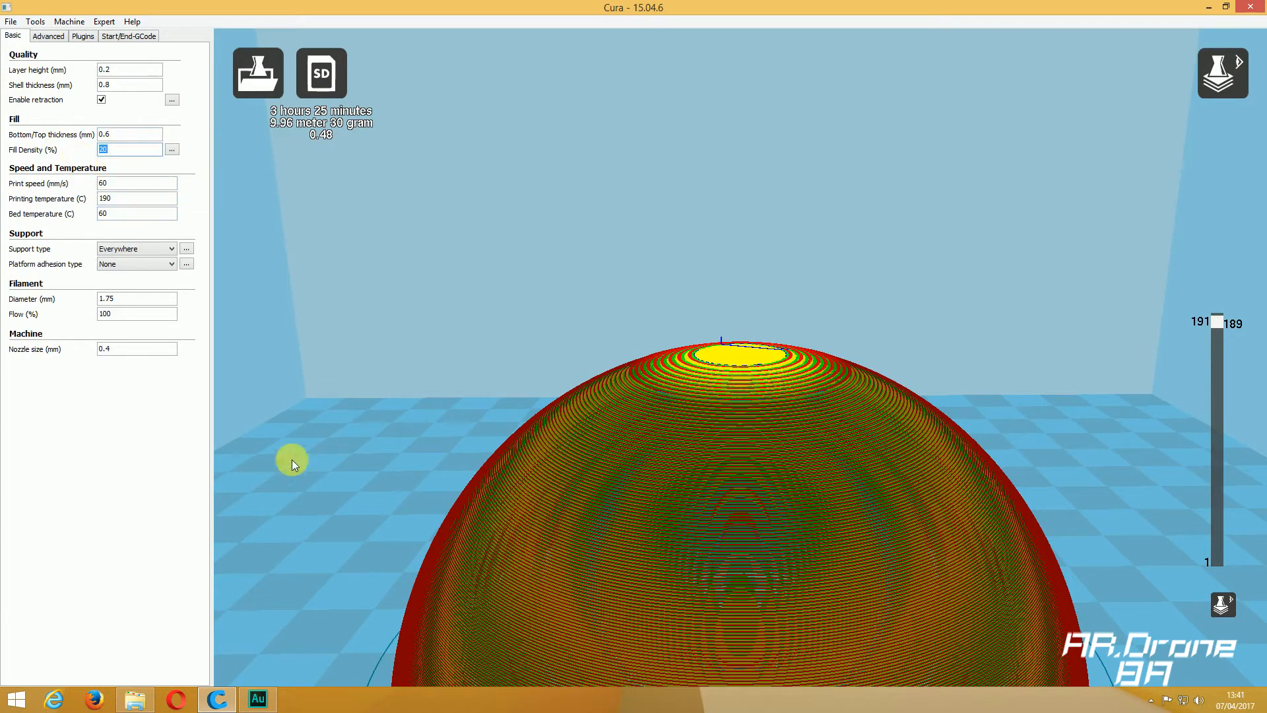
left_click_drag(1208, 329, 1248, 459)
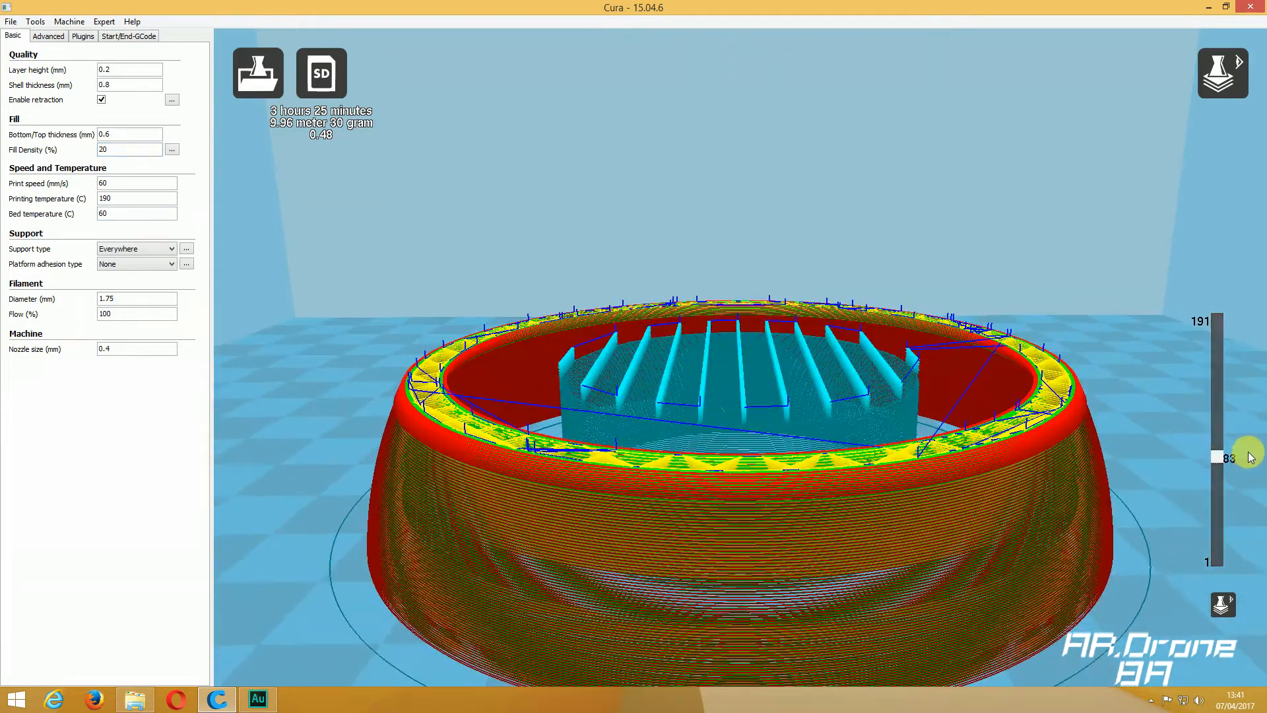
- Set the fill density to 60% and examine the infill inside the dome's wall from above in the layer preview
right_click_drag(849, 292, 376, 300)
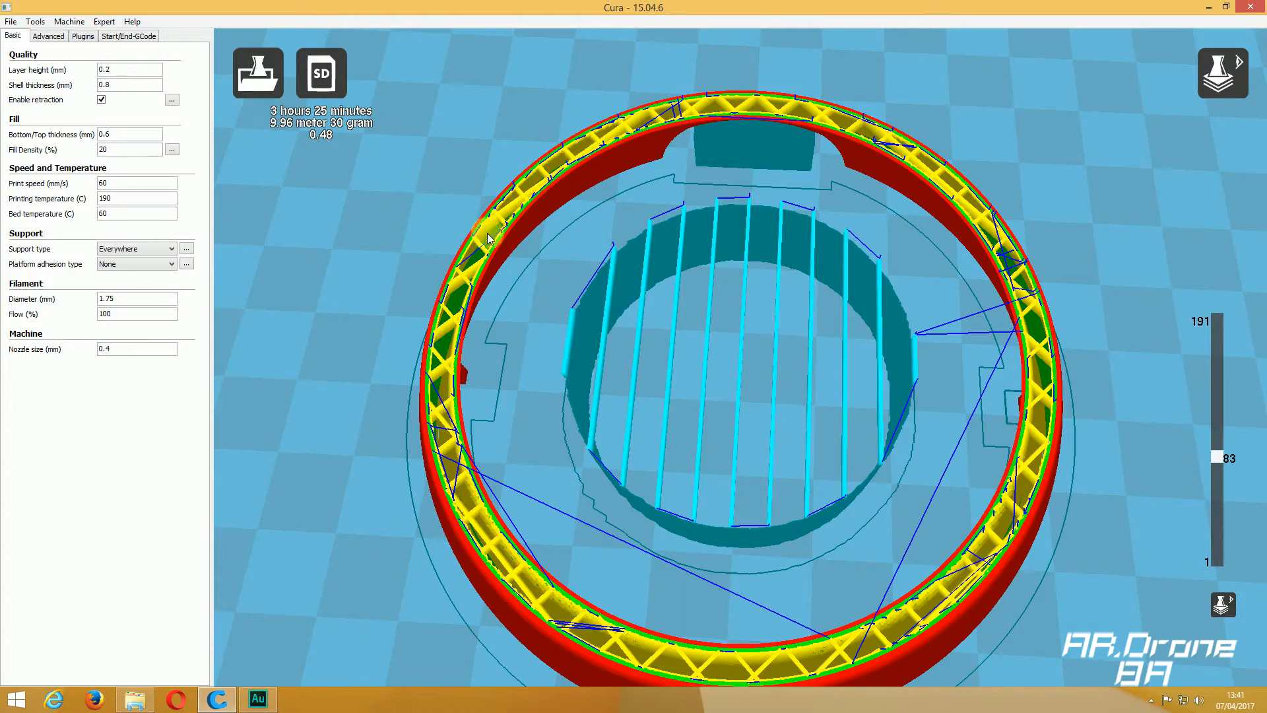
double_click(103, 149)
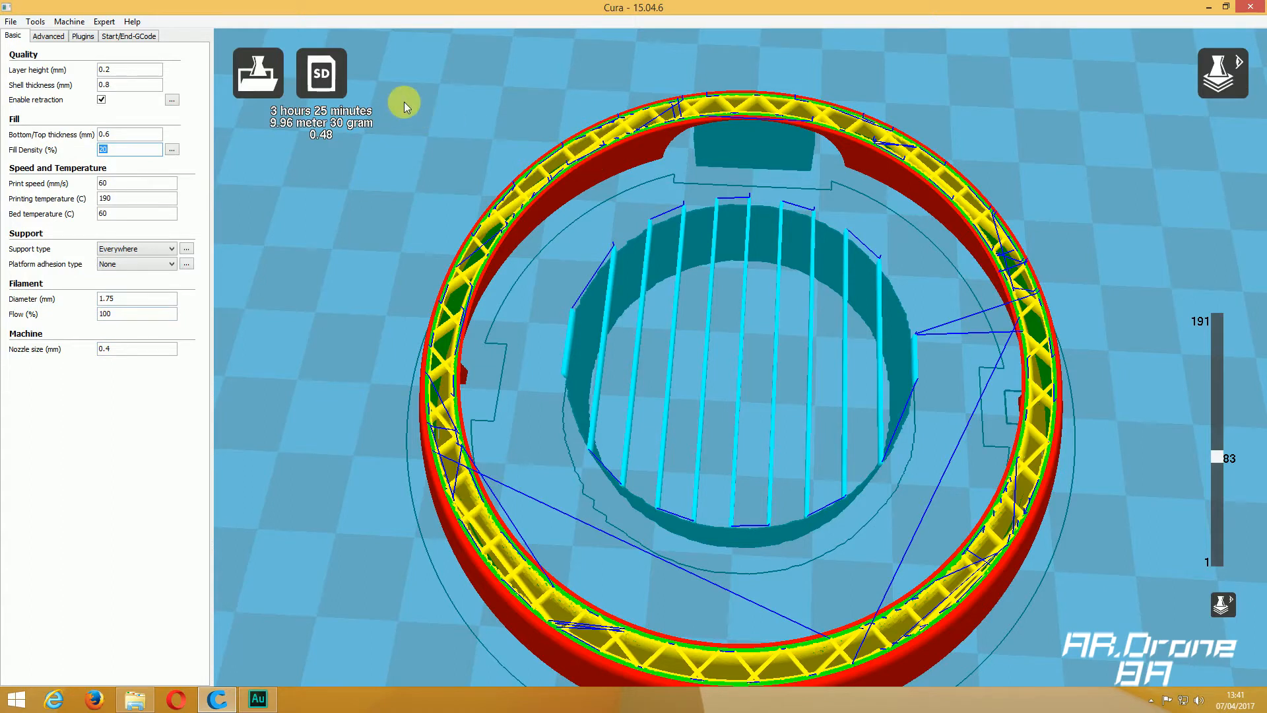
type("60")
key("Tab")
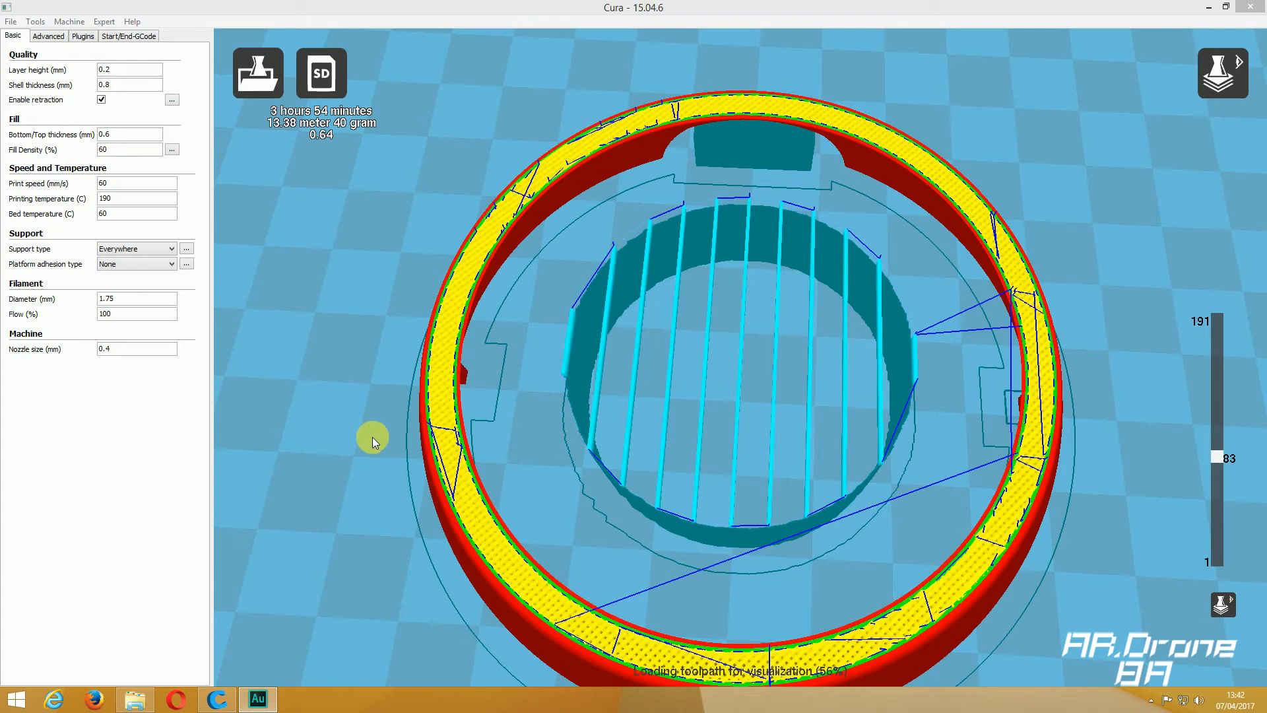
right_click(693, 438)
left_click(485, 473)
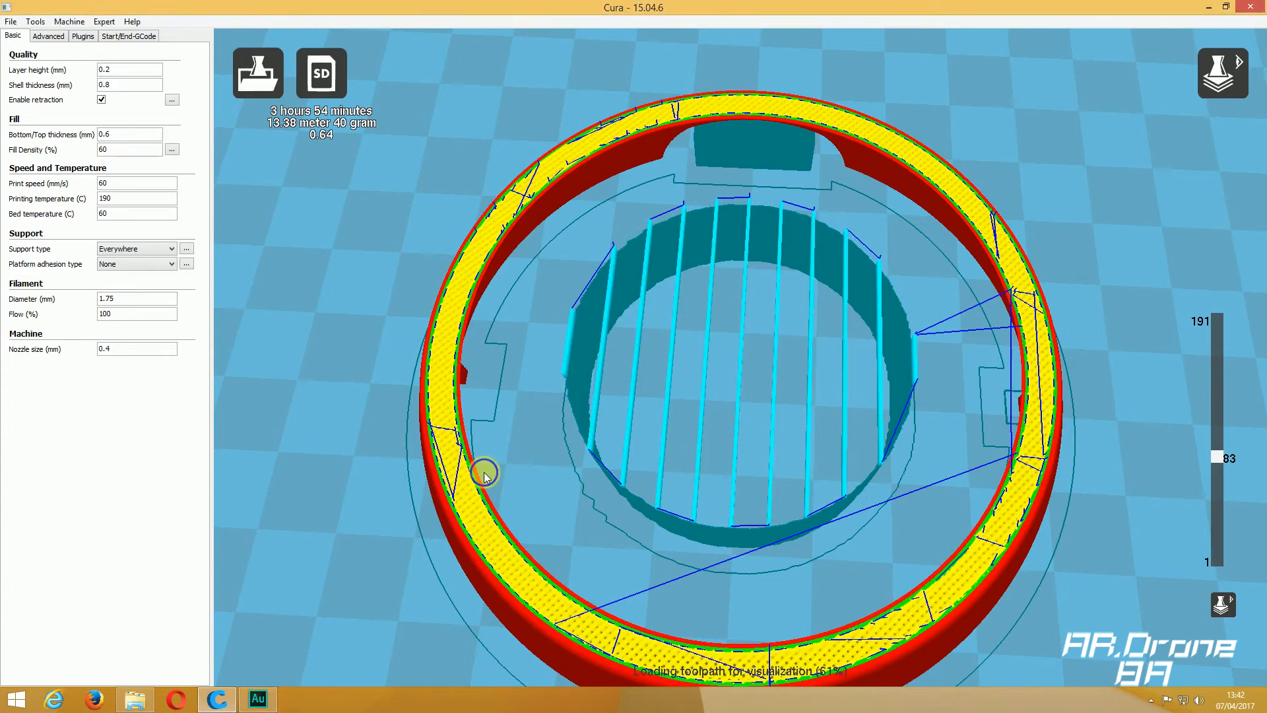
scroll(484, 472, "up", 2)
scroll(484, 473, "up", 1)
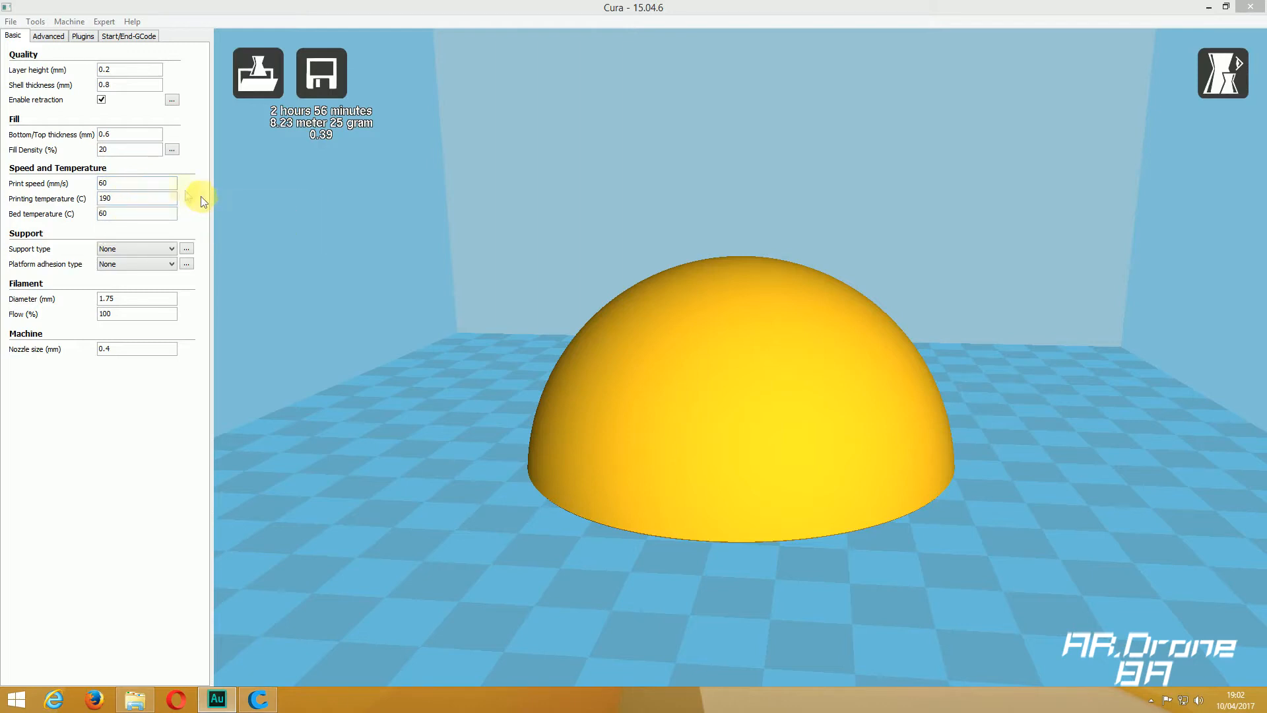
- Set the printing temperature to 195 °C
left_click(158, 183)
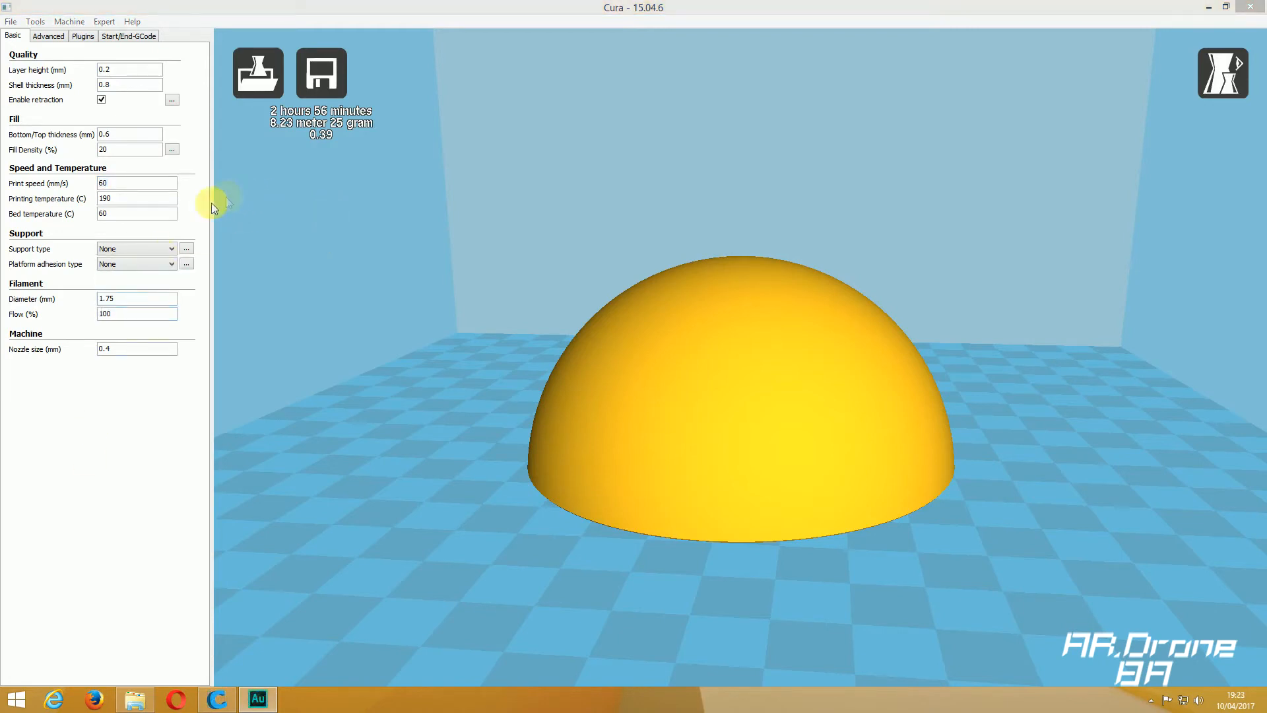
double_click(161, 198)
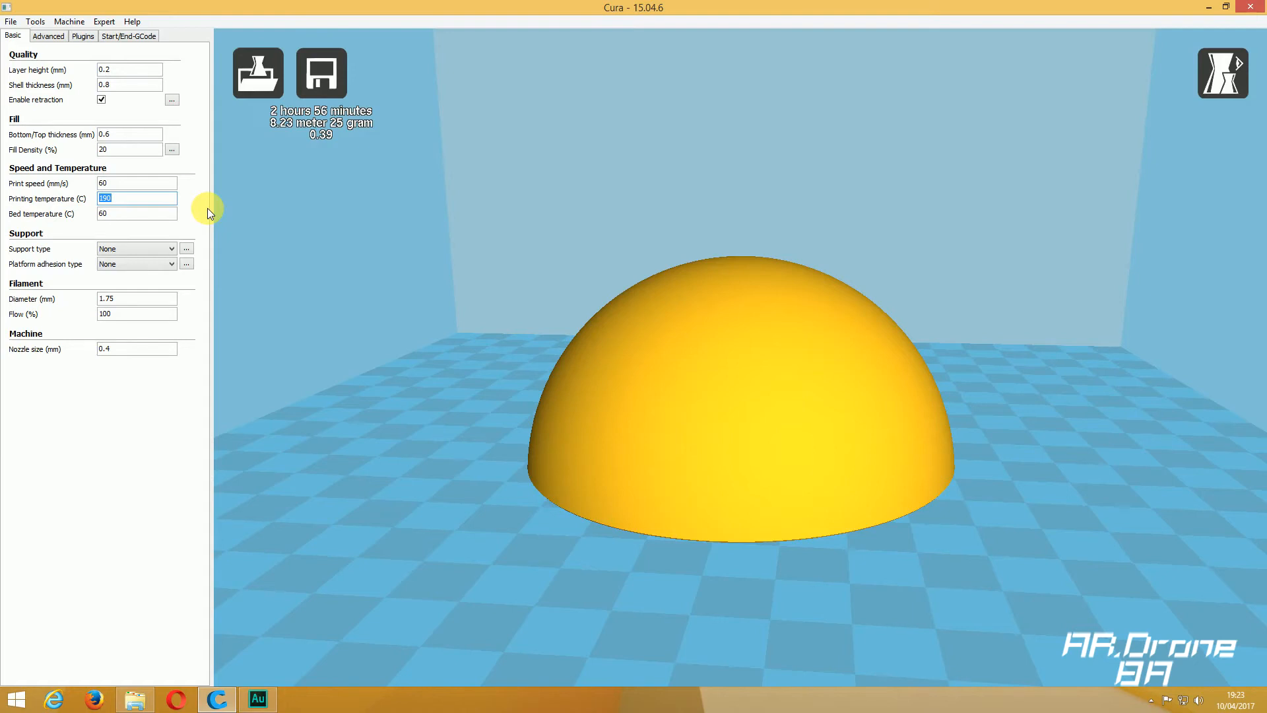
type("195")
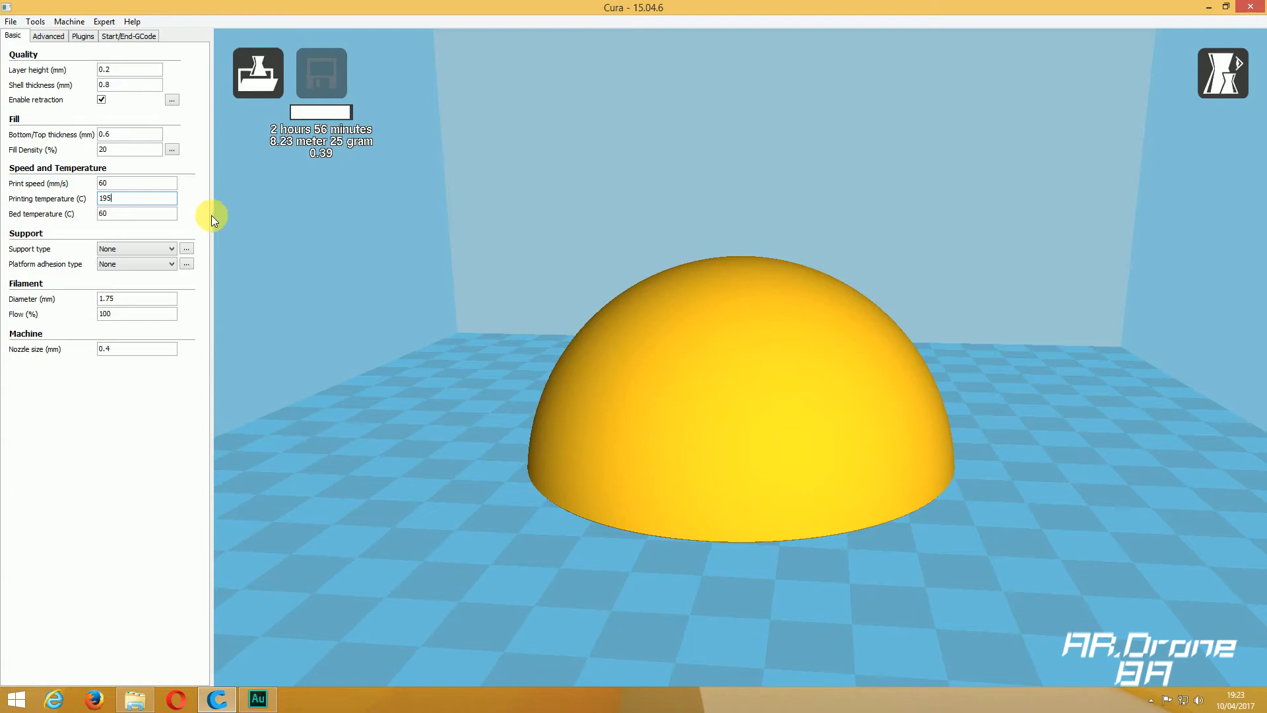
- Set the printing temperature to 200 °C
left_click(161, 200)
left_click_drag(161, 202, 52, 190)
type("200")
key("Tab")
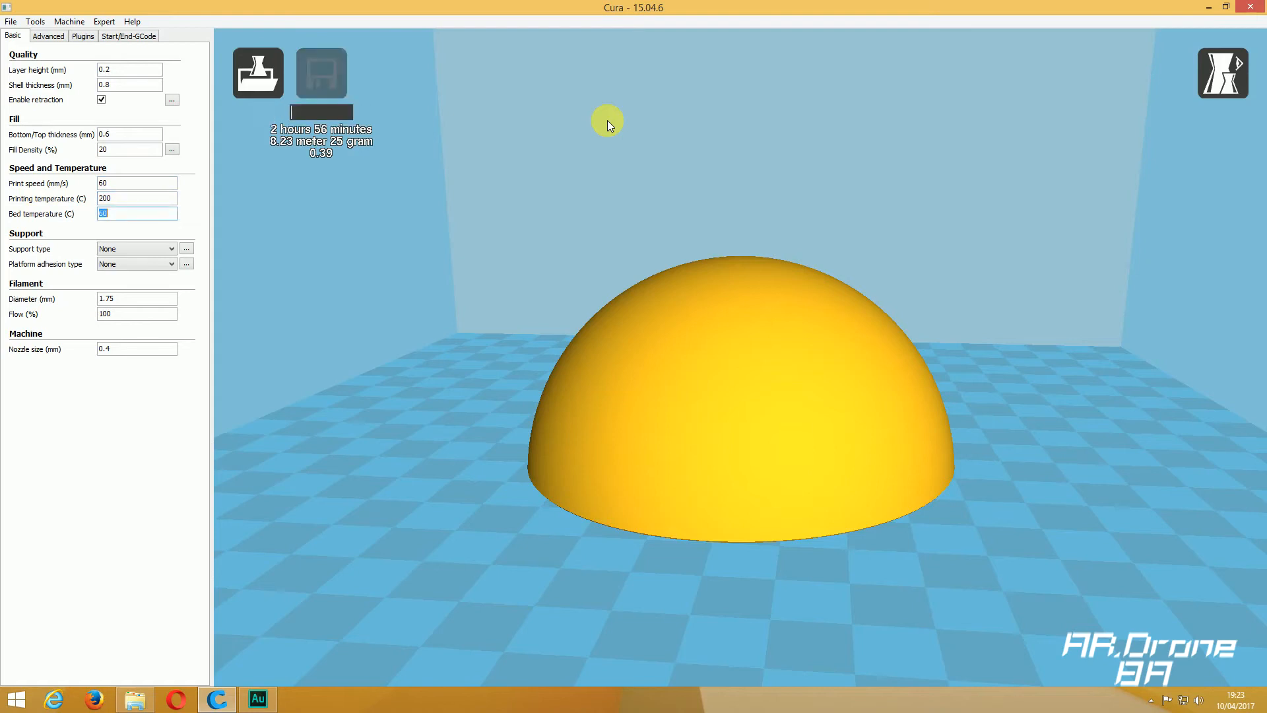
- Set the printing temperature to 185 °C
left_click(175, 201)
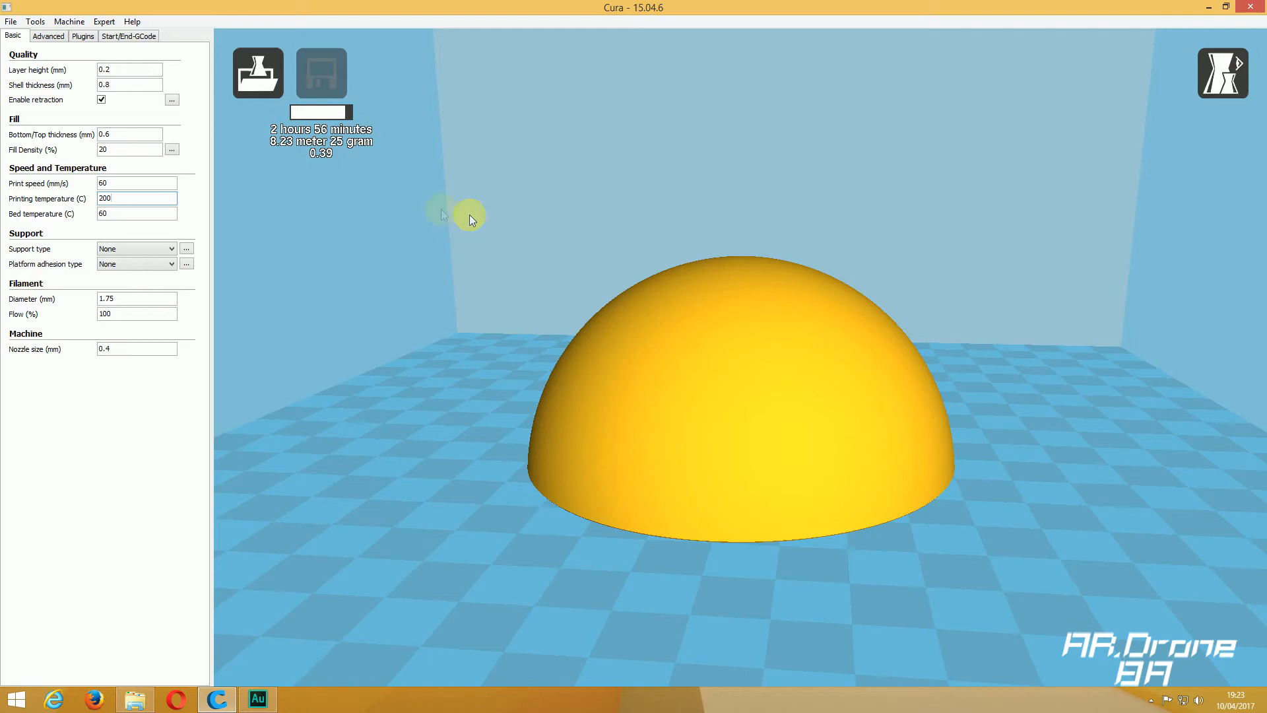
double_click(176, 199)
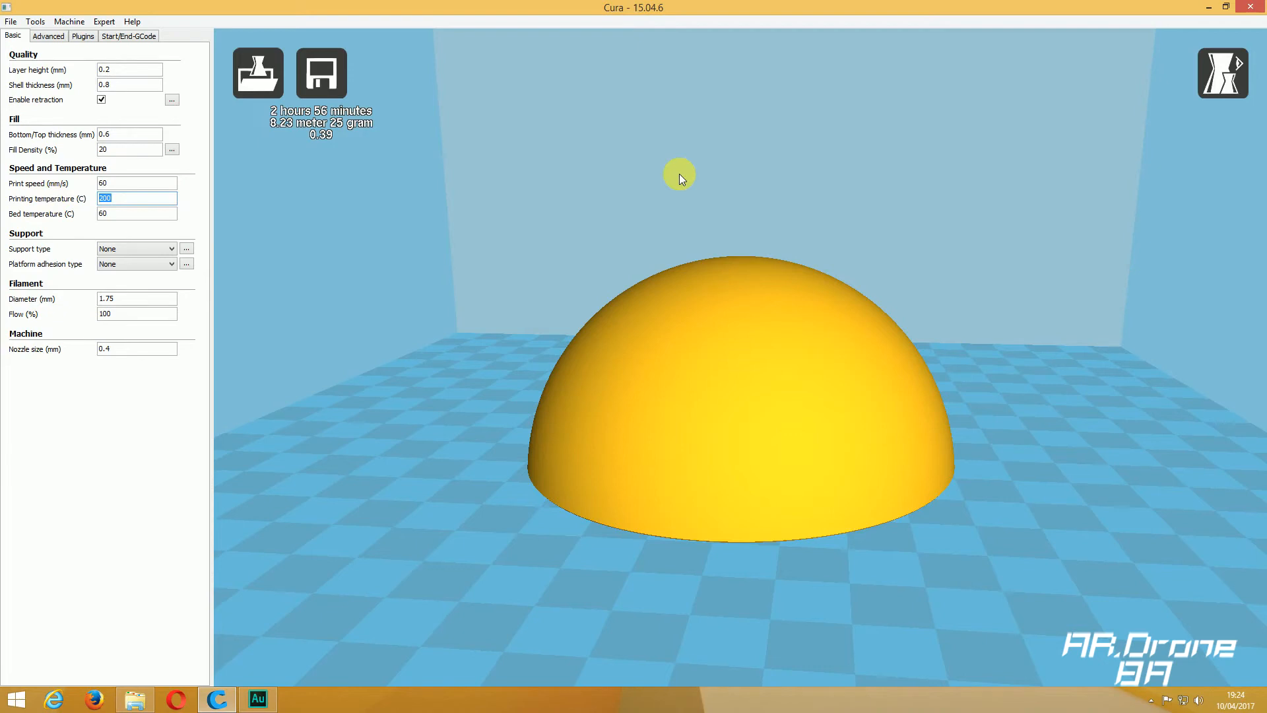
type("185")
key("Tab")
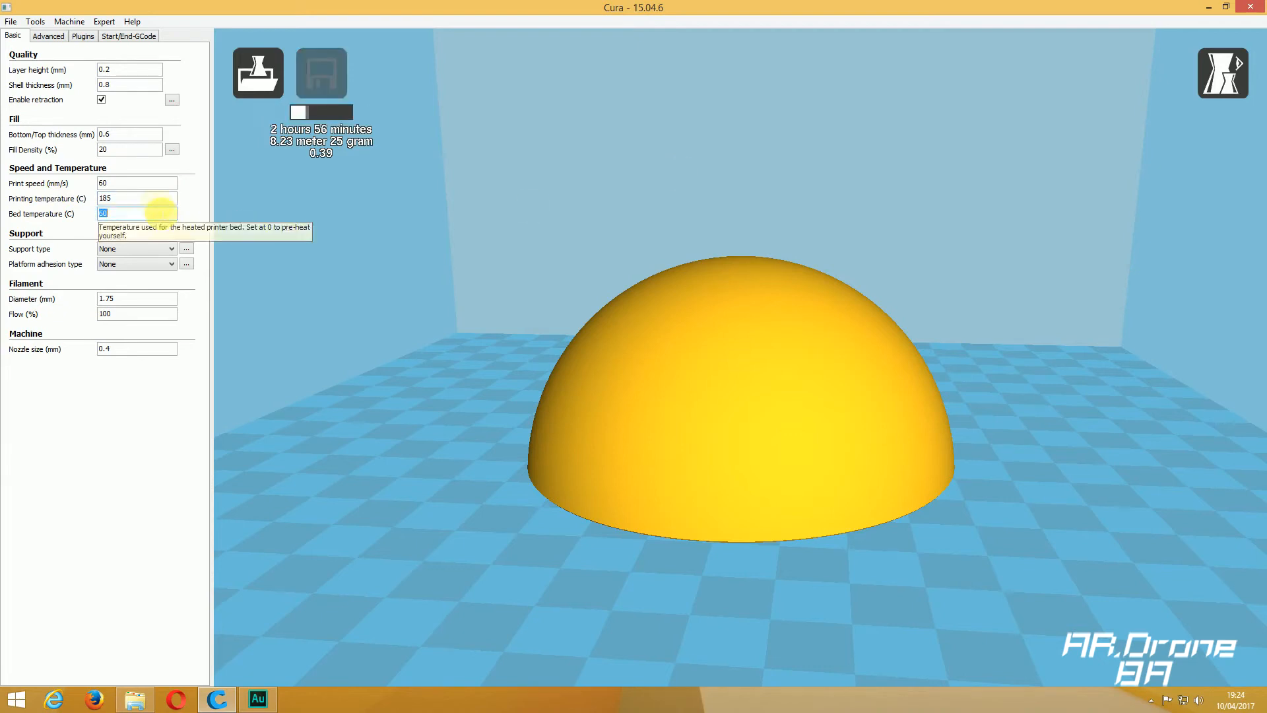
- Set the bed temperature to 50 °C
left_click(165, 200)
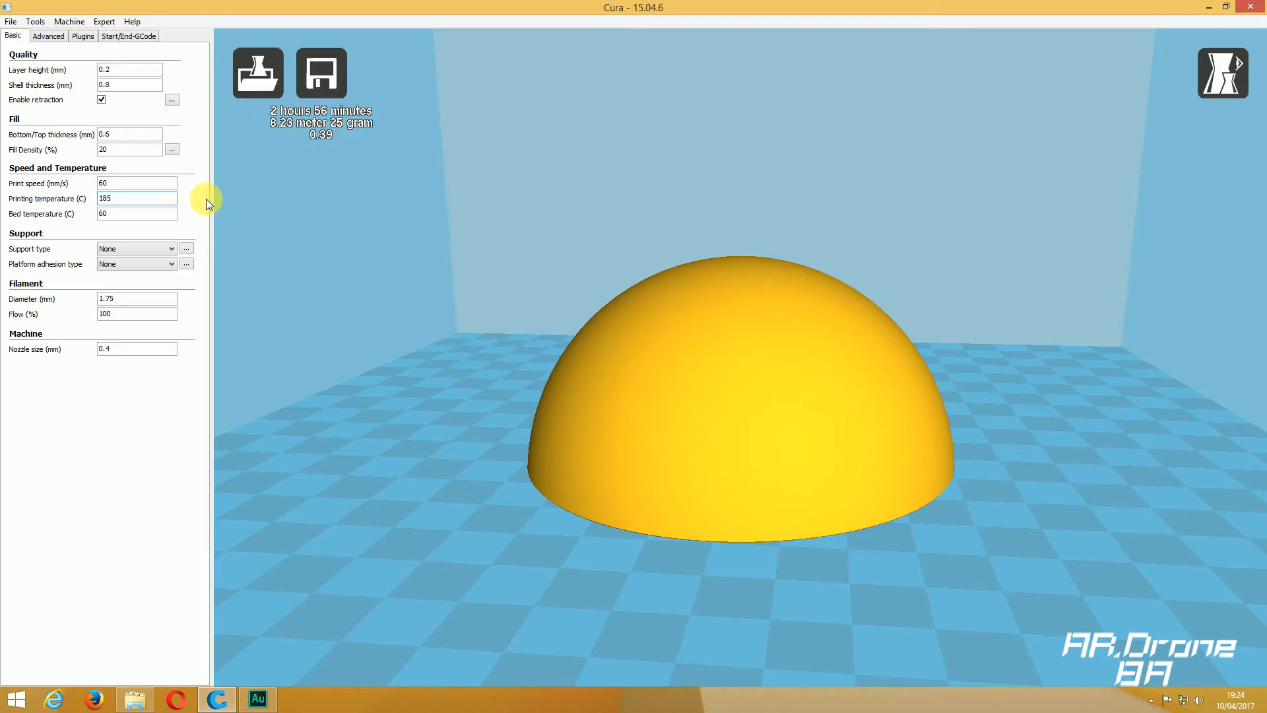
key("Tab")
type("5")
key("Tab")
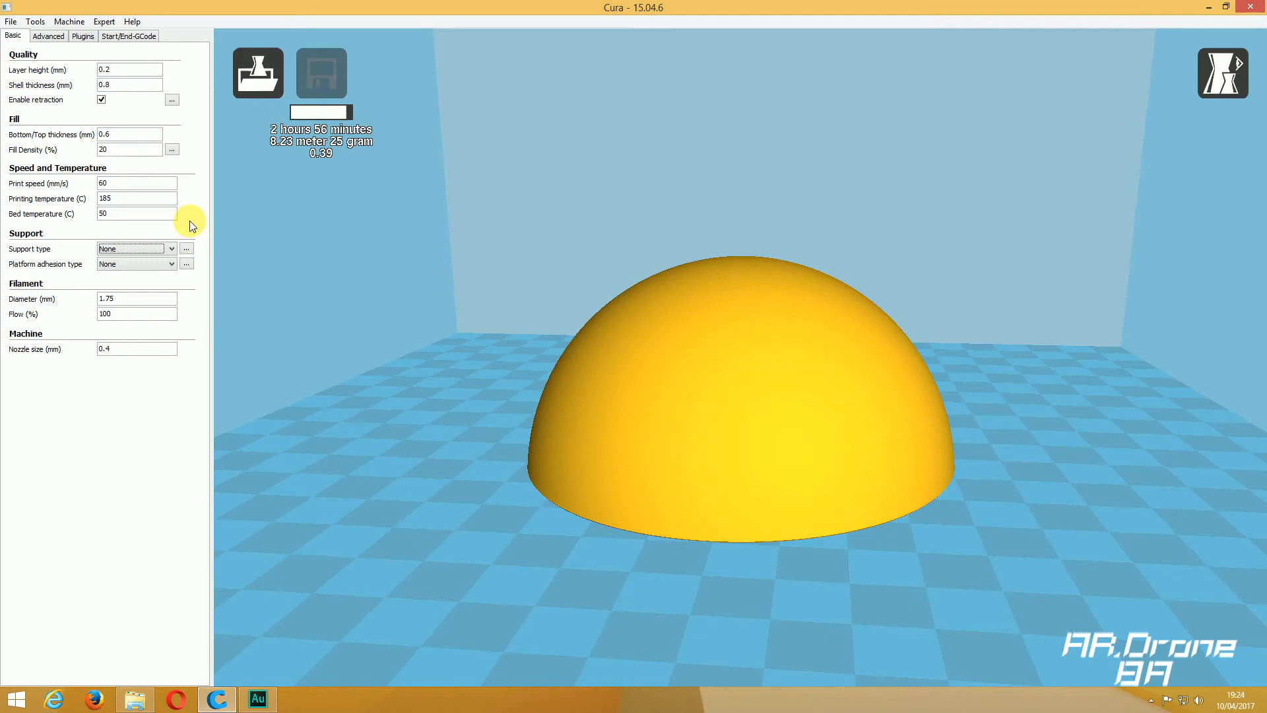
- Set the bed temperature to 80 °C
left_click(156, 216)
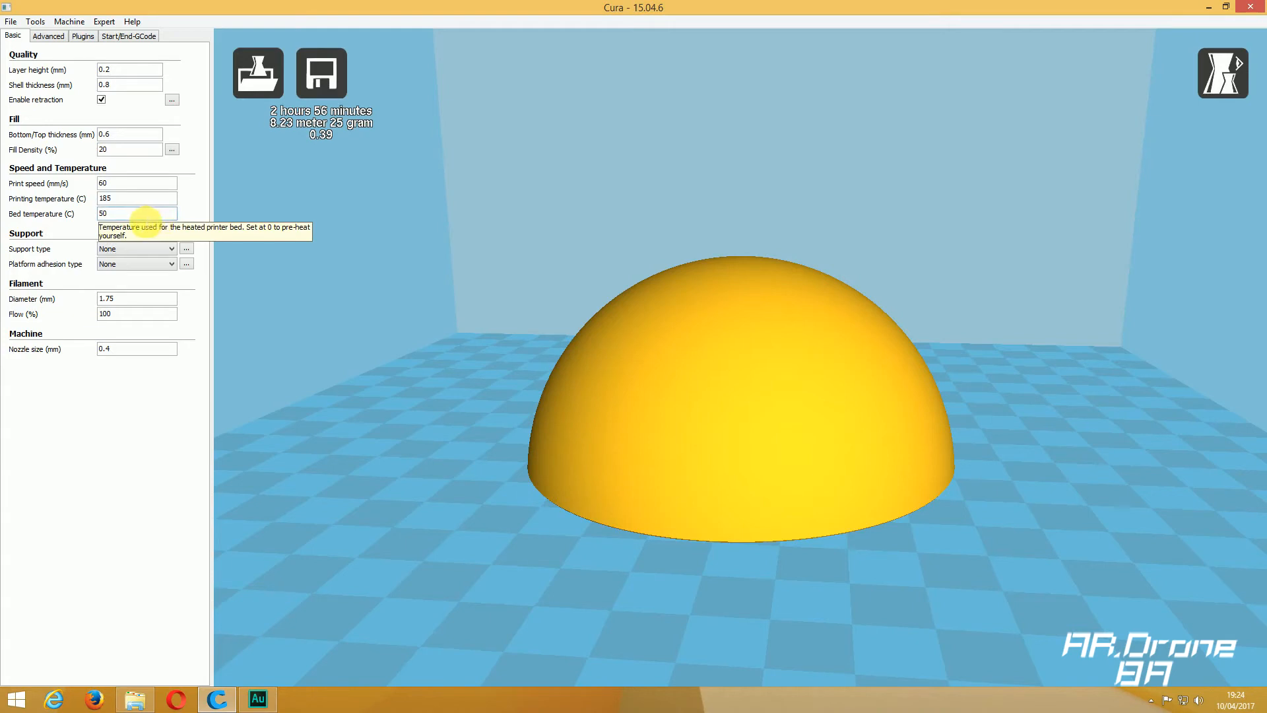
left_click_drag(107, 215, 100, 215)
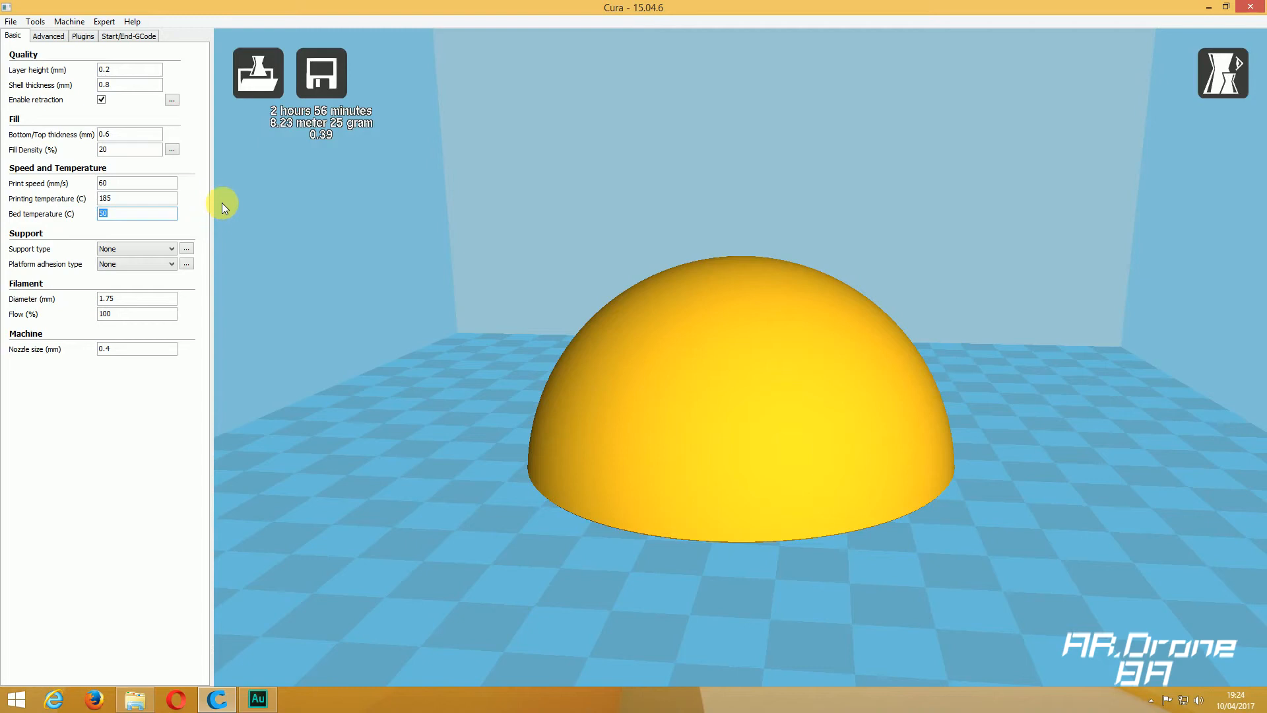
type("80")
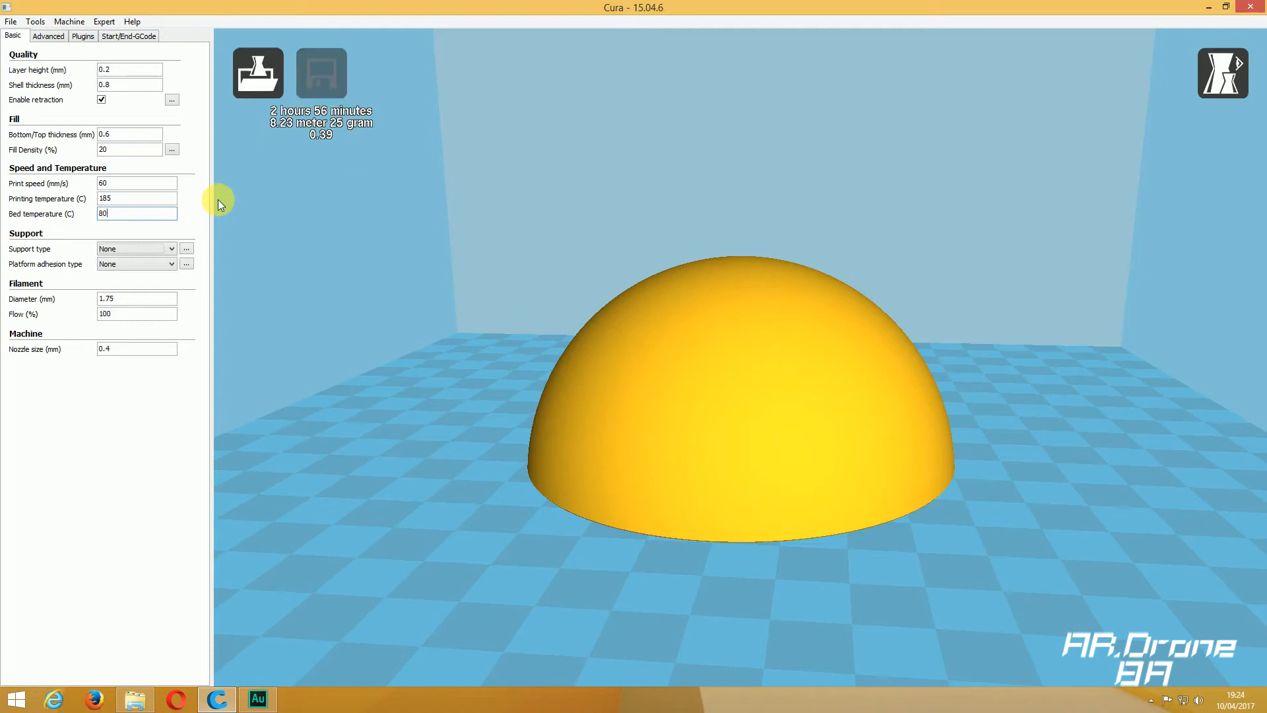
key("Tab")
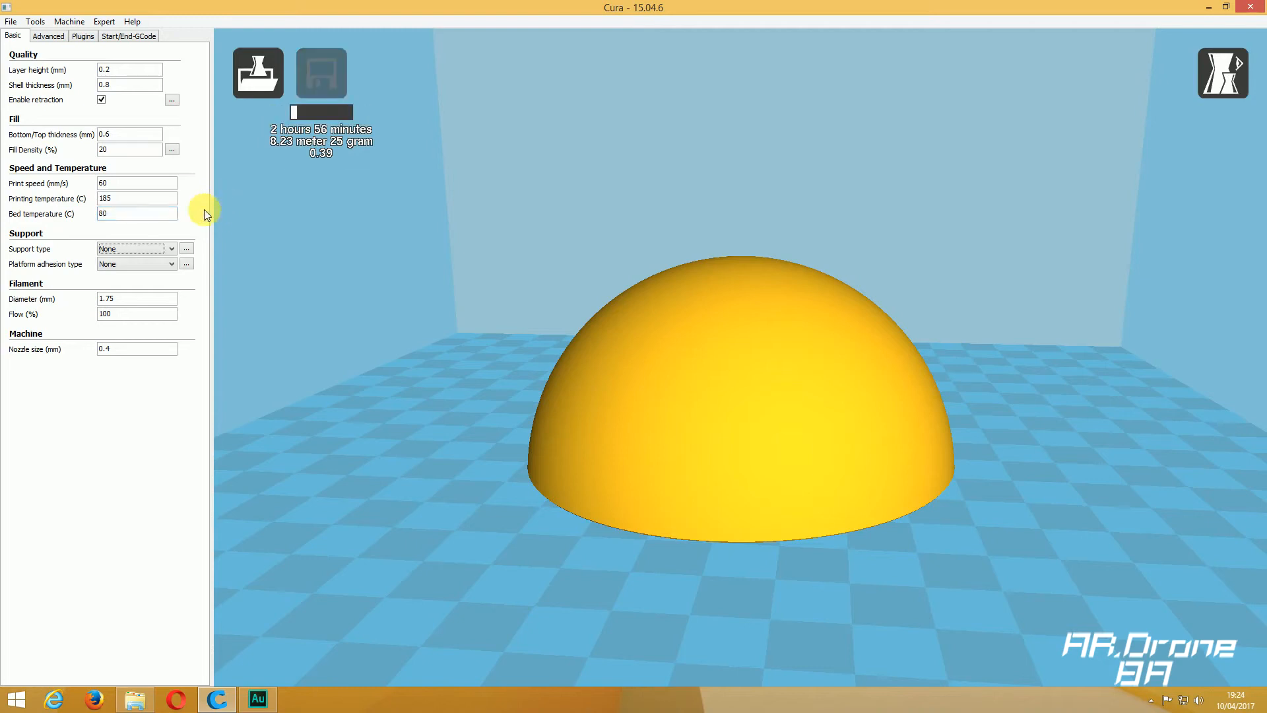
- Set the bed temperature to 110 °C
double_click(105, 214)
type("110")
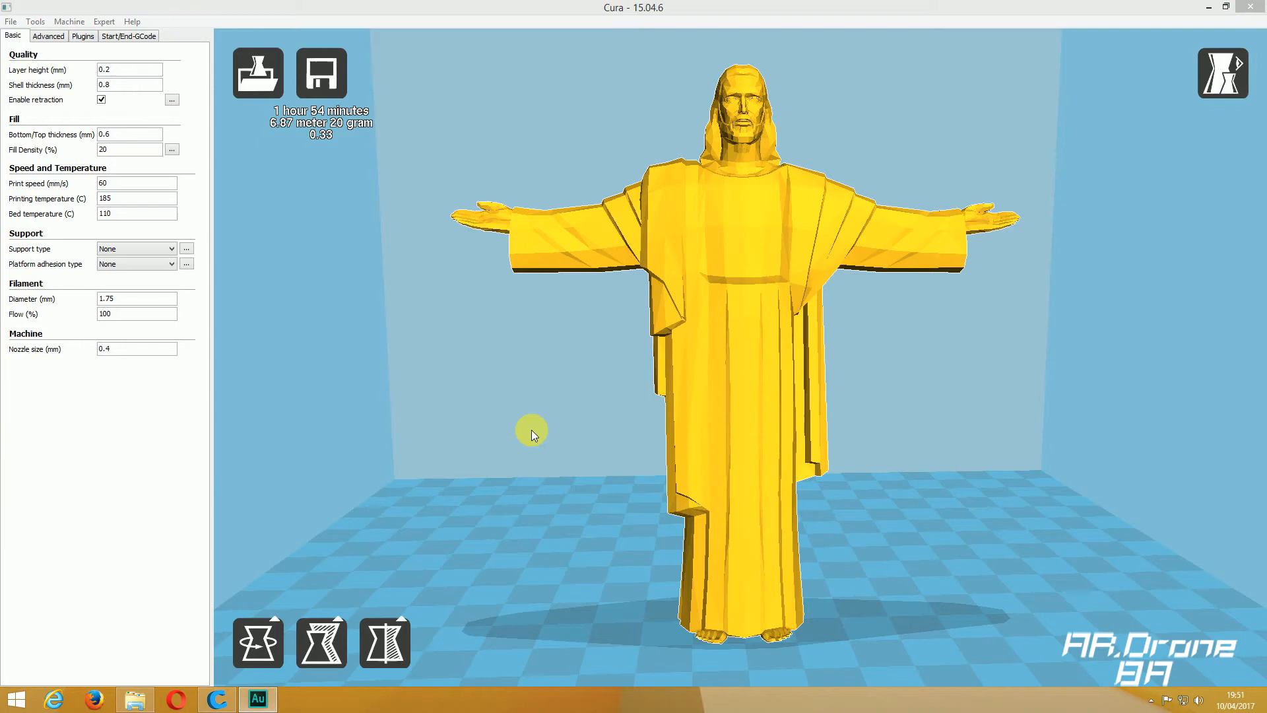
- Switch the statue to the Overhang view mode and examine the overhanging areas under its arms and chin
right_click_drag(532, 430, 535, 398)
left_click(1222, 73)
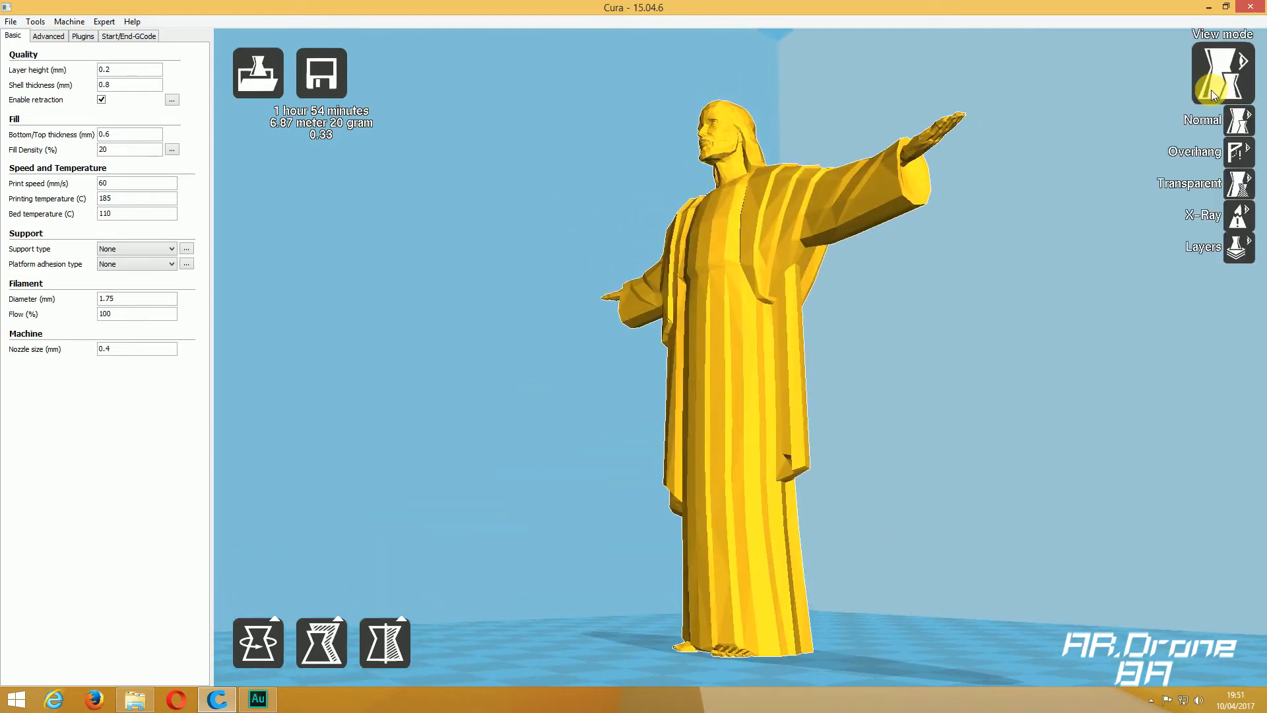
left_click(1241, 151)
right_click_drag(572, 434, 606, 452)
- Switch the statue to the Layers view mode and set the support type to Touching buildplate
left_click(1226, 71)
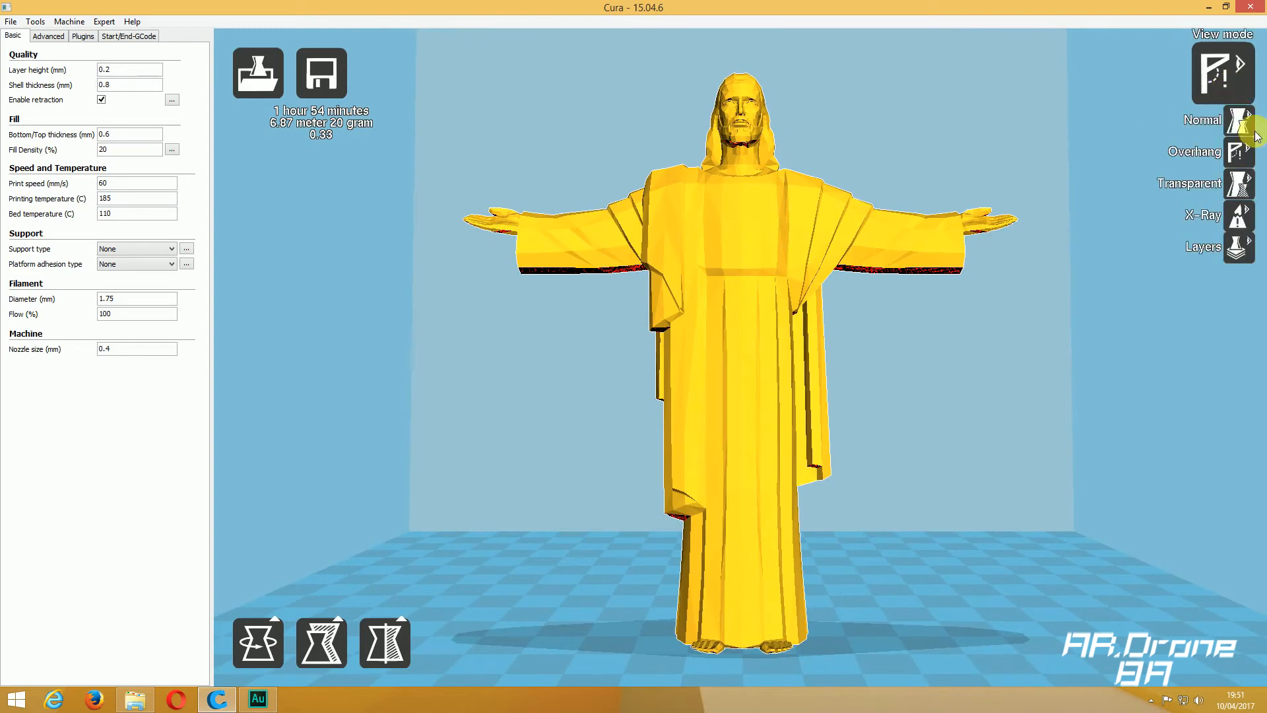
left_click(1241, 254)
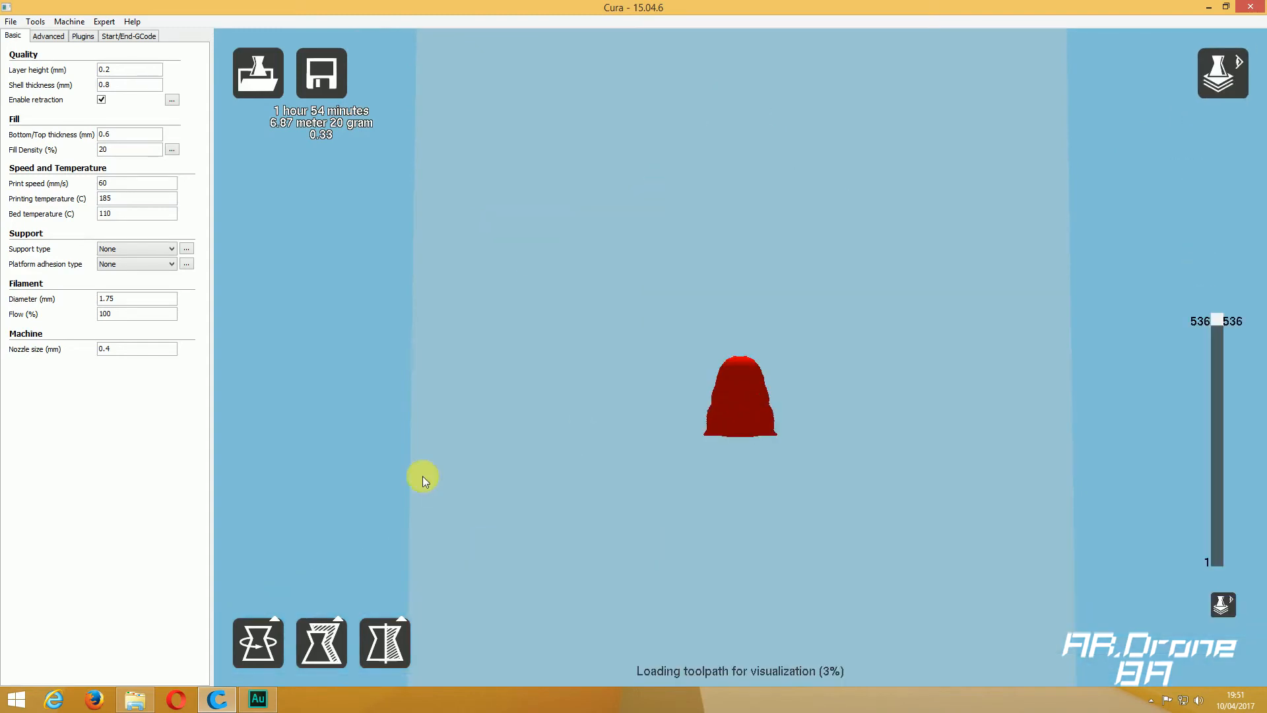
left_click(173, 251)
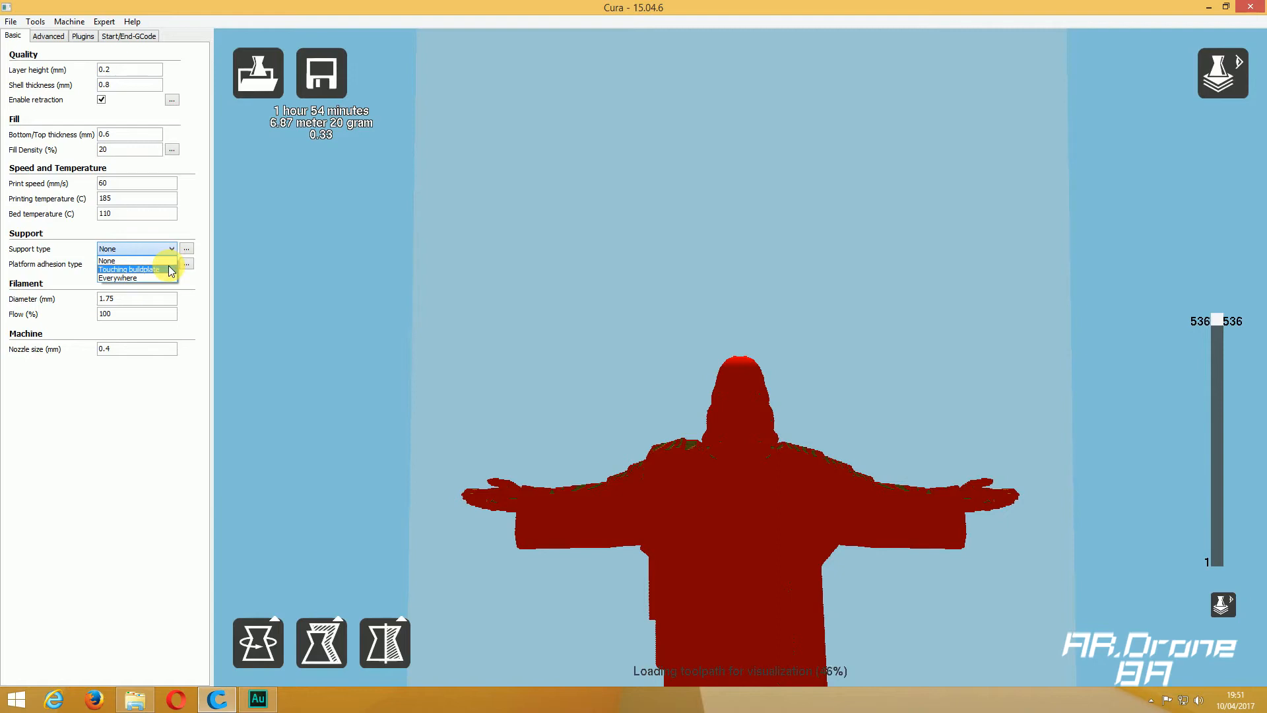
left_click(169, 267)
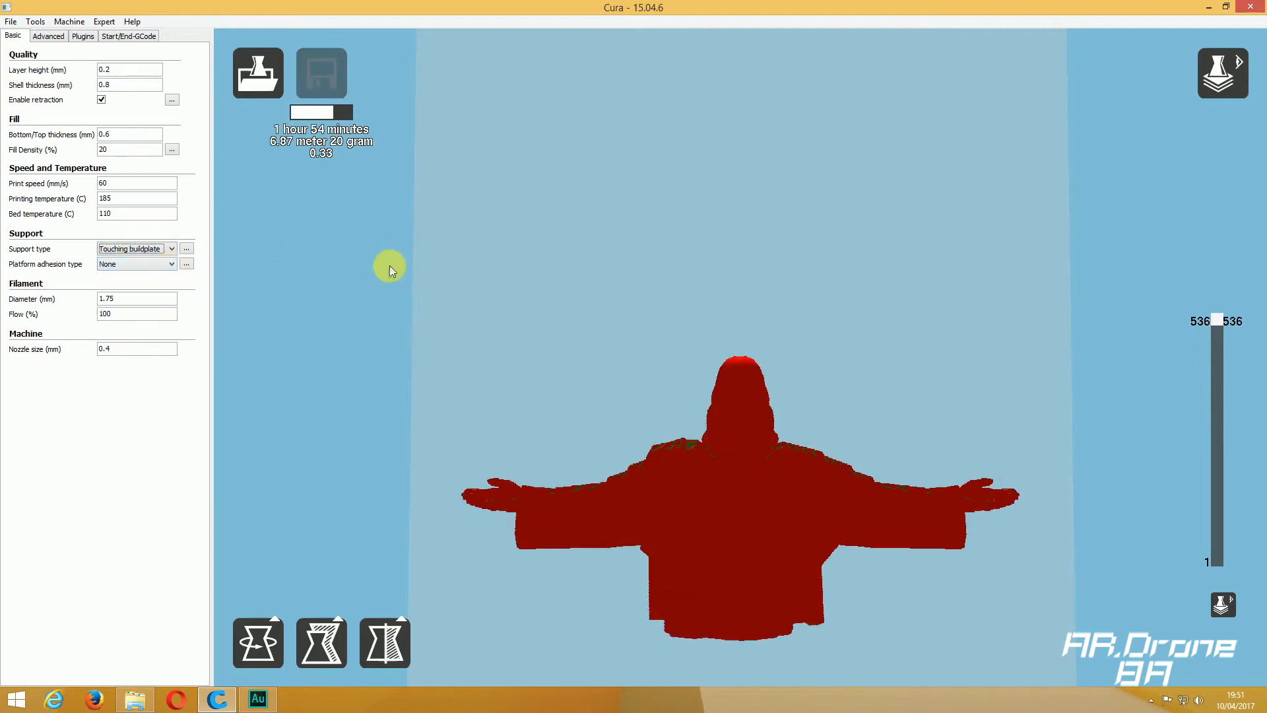
- Set the support type to Everywhere and examine the supports generated under the statue's chin and arms
left_click(173, 249)
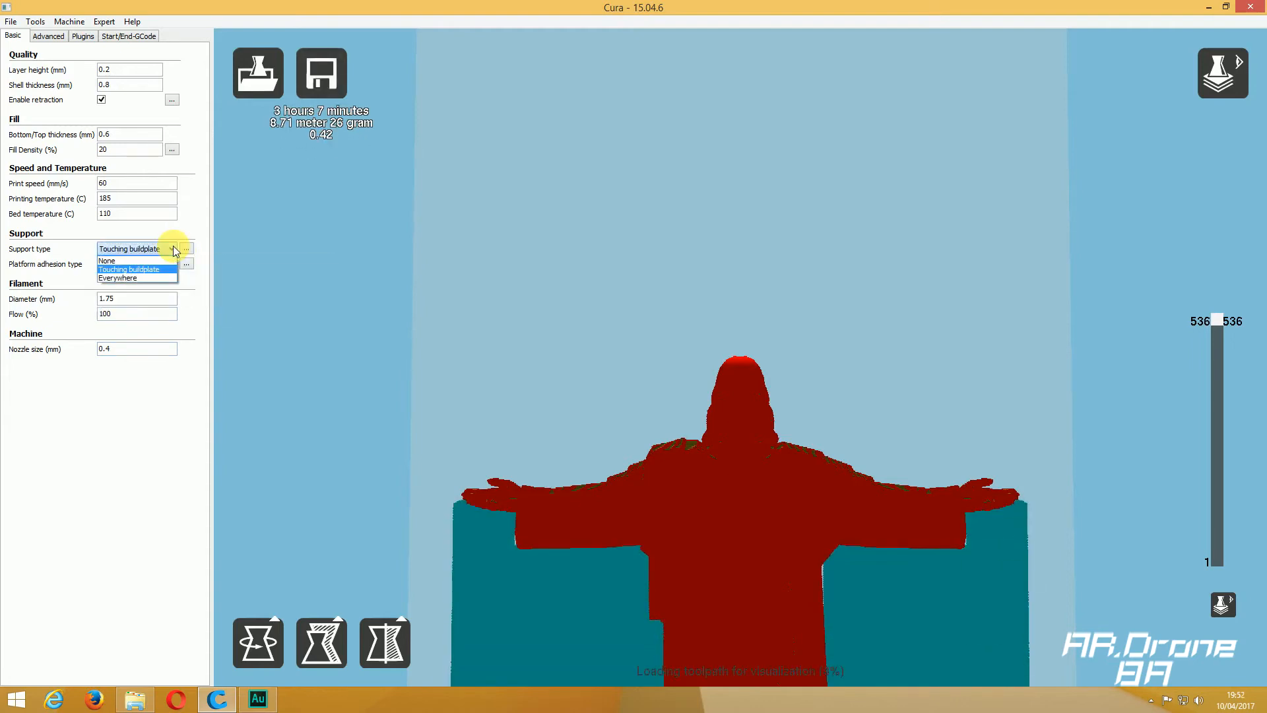
left_click(157, 278)
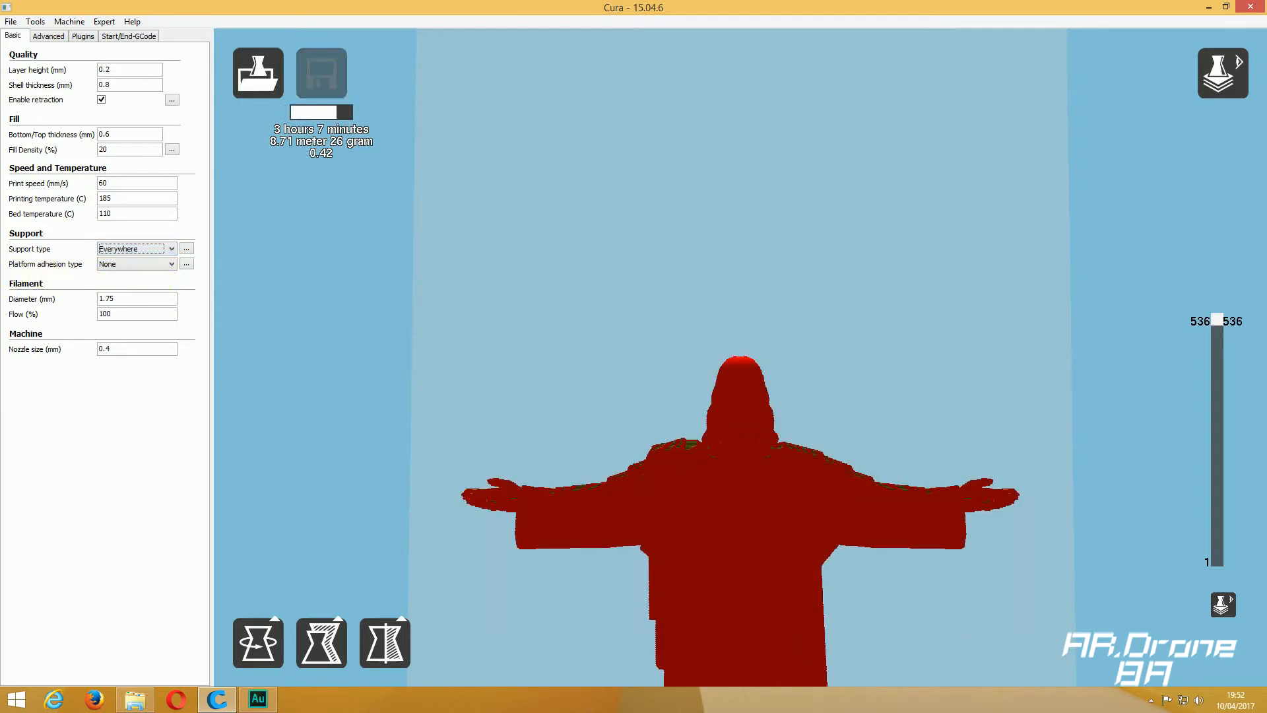
key("alt+Tab")
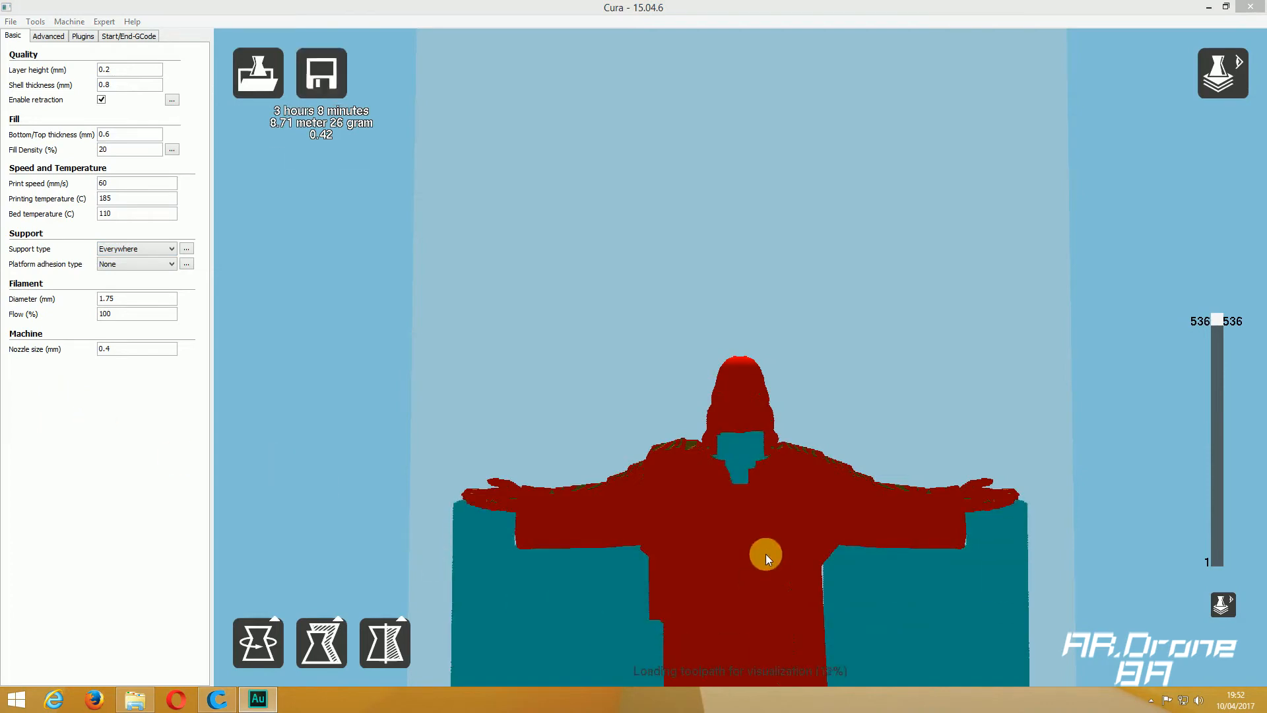
left_click(780, 455)
scroll(779, 450, "up", 3)
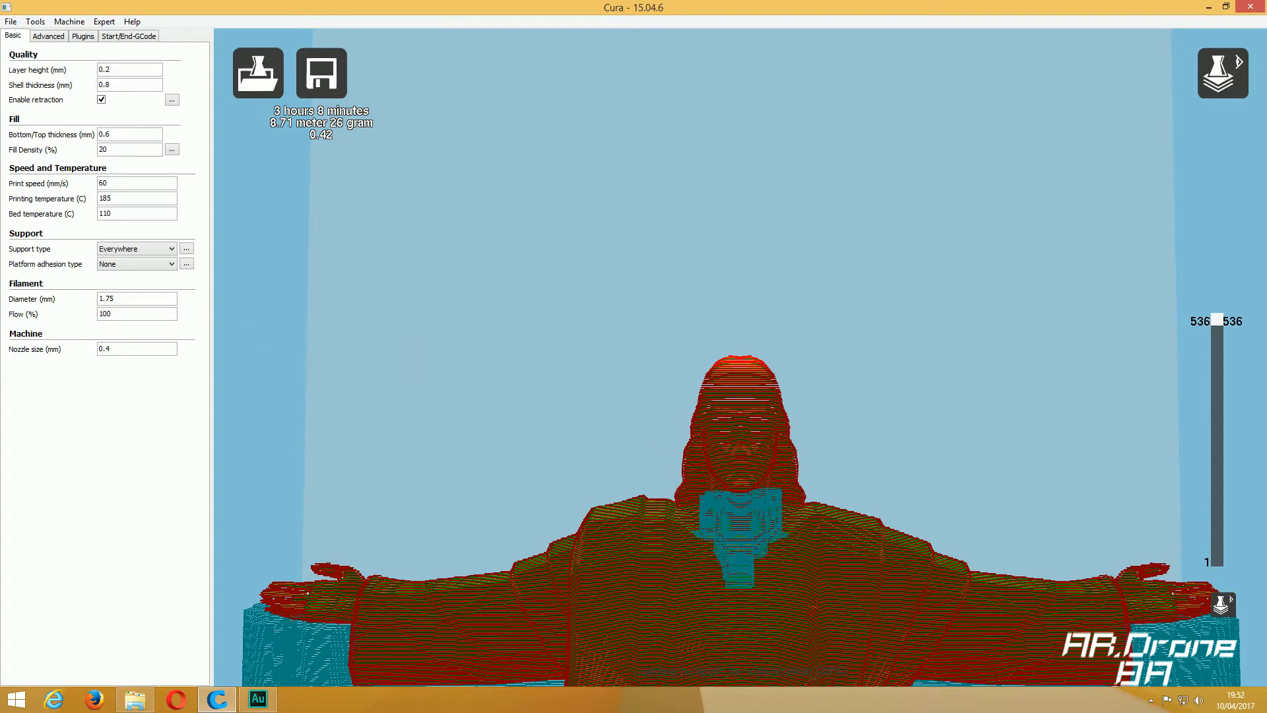
key("alt+Tab")
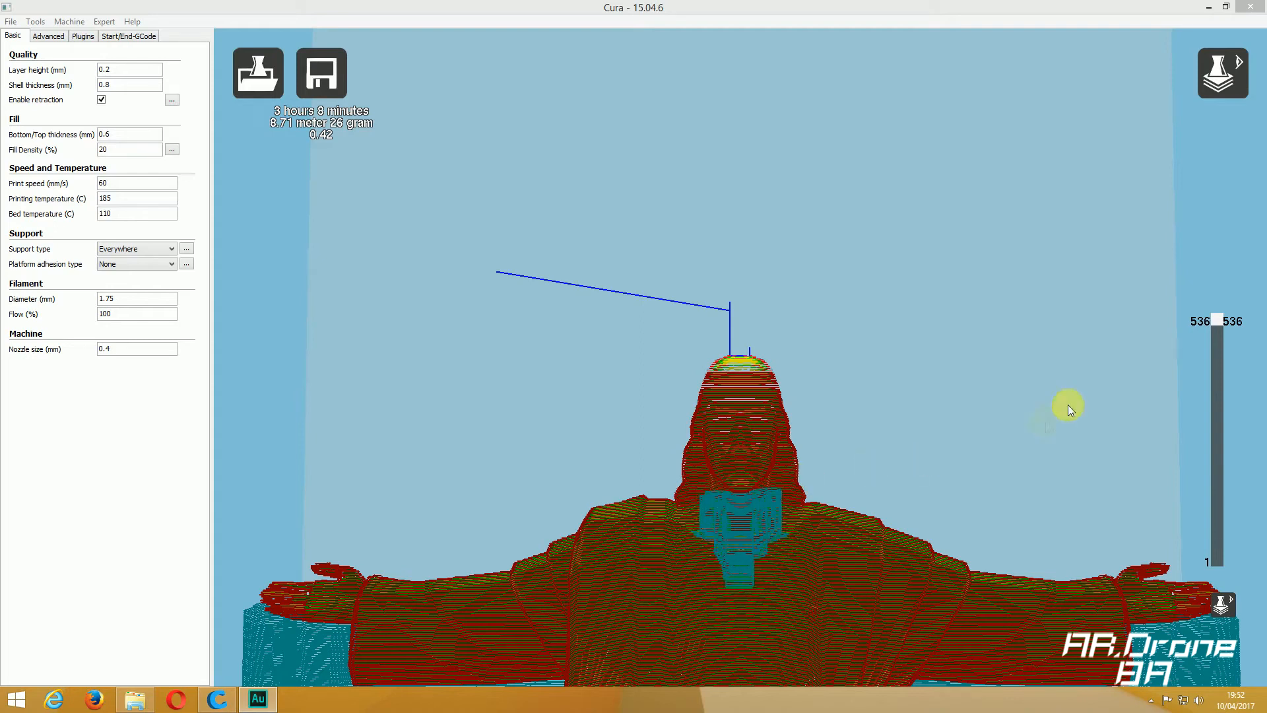
left_click_drag(721, 331, 736, 348)
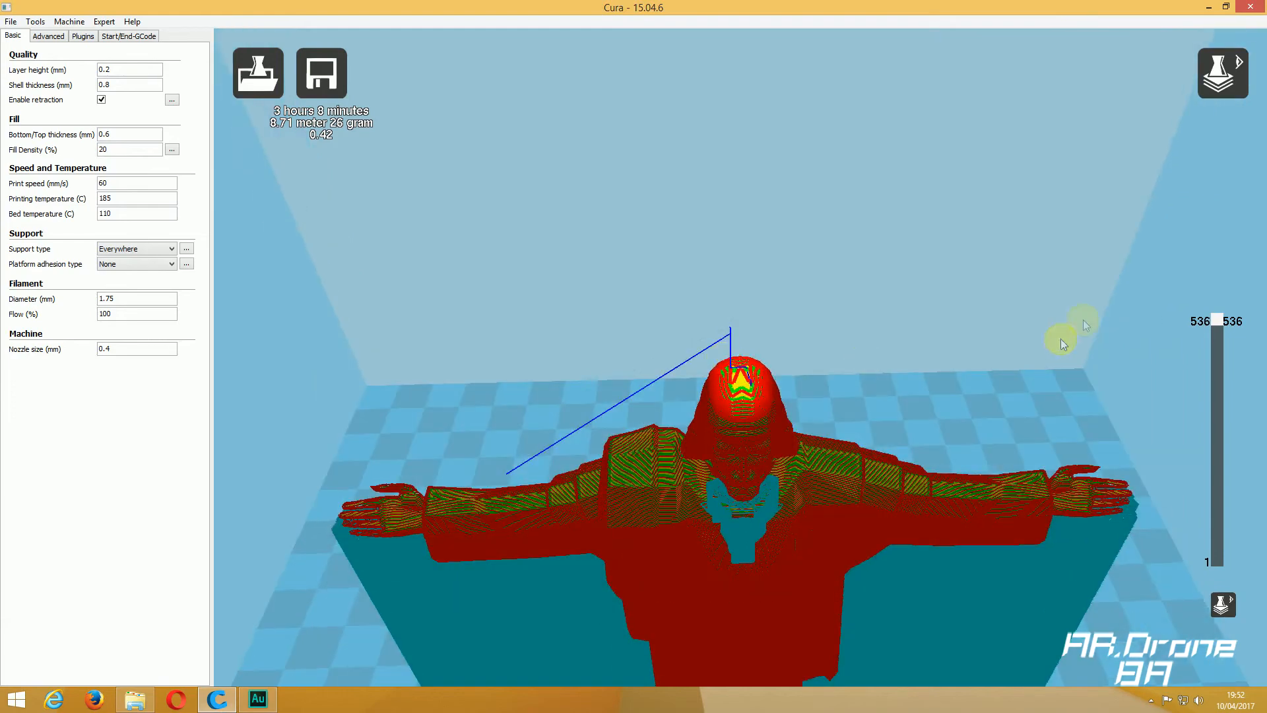
- Lower the layer preview to layer 1 and examine the first layer and the outline around the statue's base
mouse_move(1216, 319)
left_mouse_down()
mouse_move(1210, 363)
mouse_move(1224, 320)
left_mouse_up()
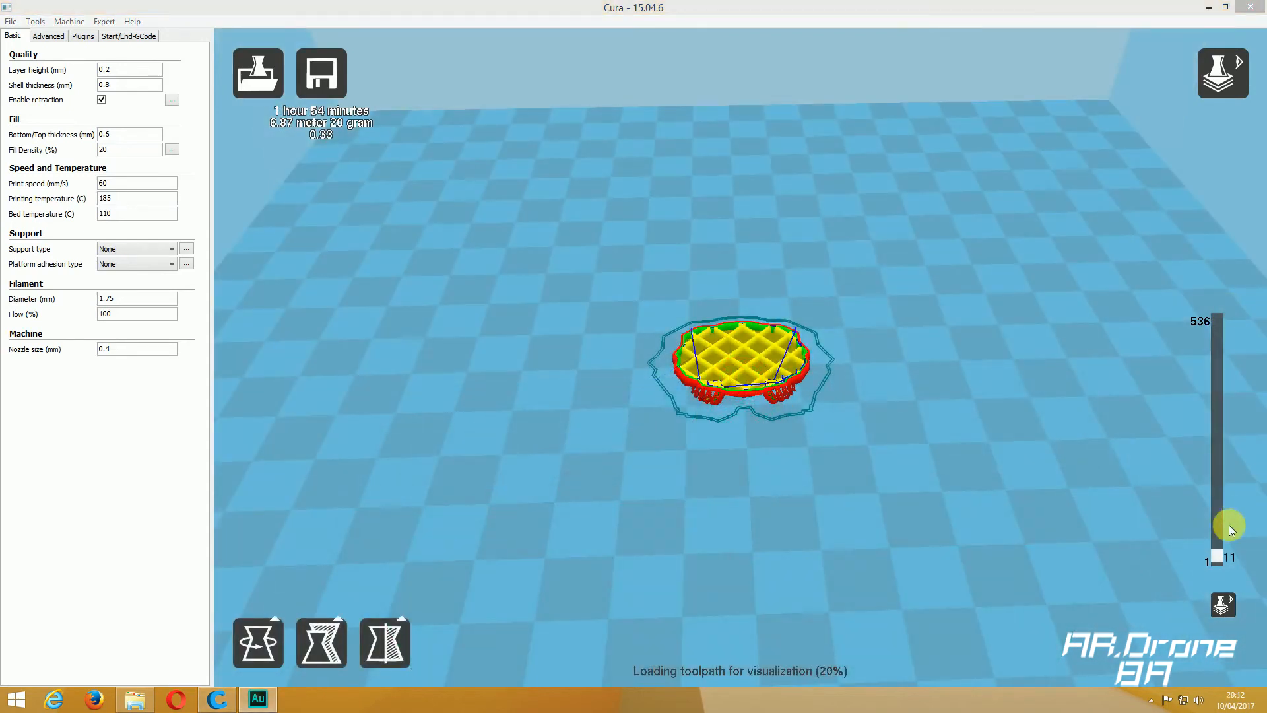
left_click_drag(1216, 558, 1211, 567)
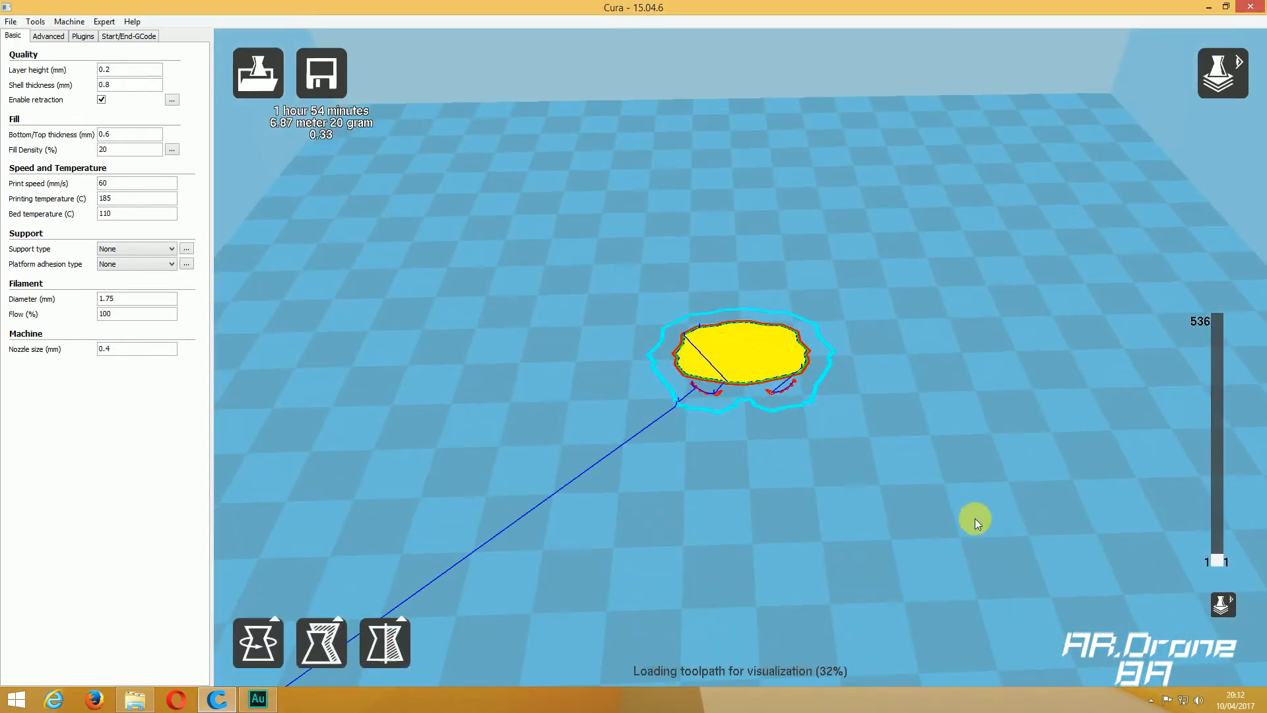
scroll(966, 514, "up", 5)
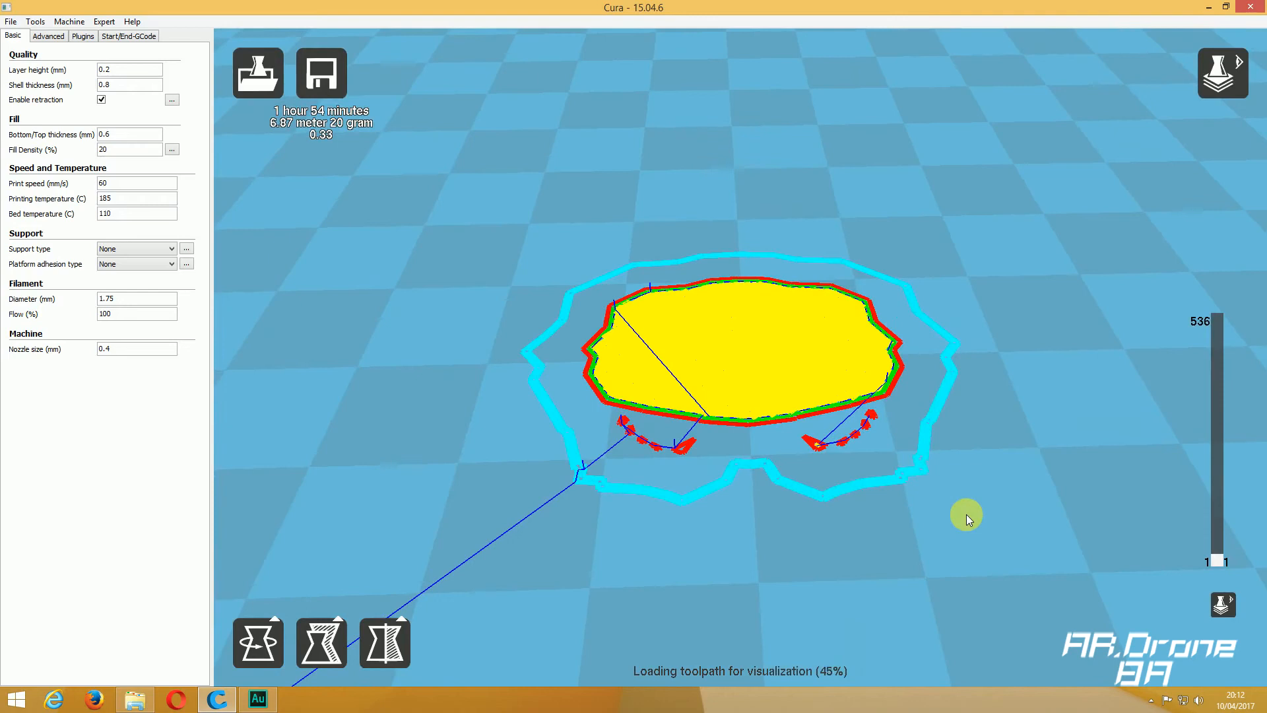
scroll(966, 514, "up", 2)
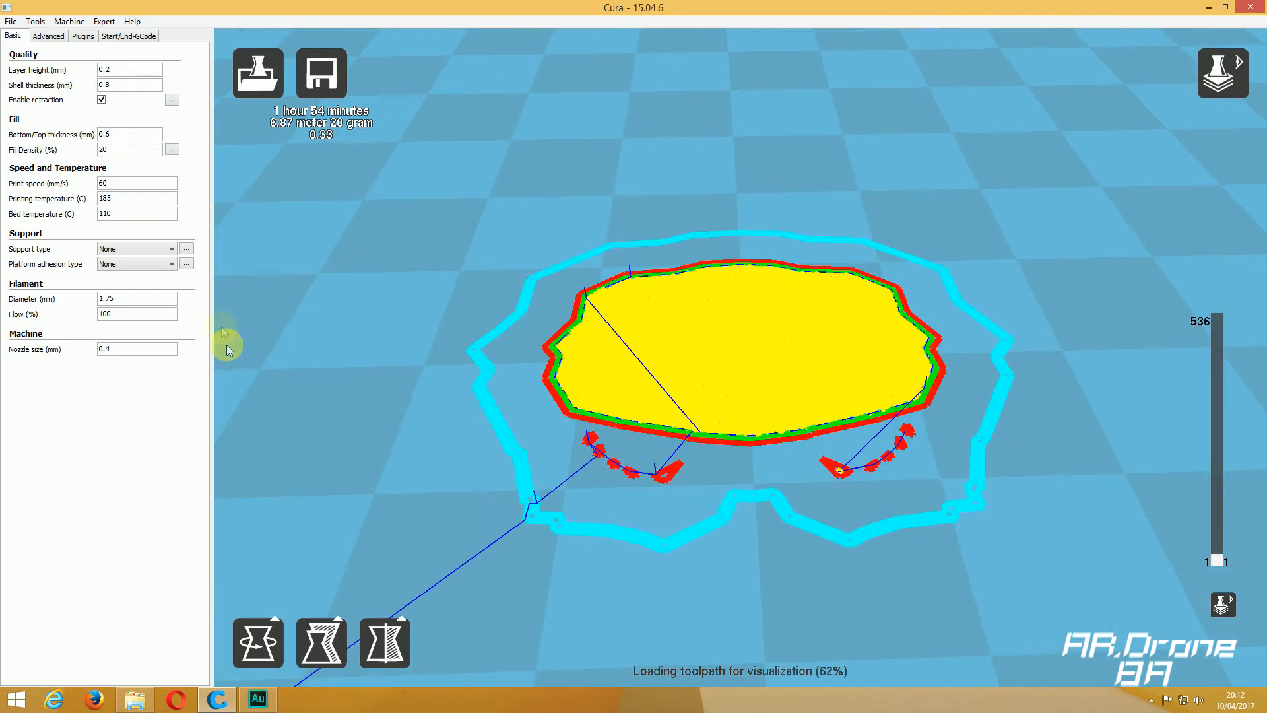
- Try the Brim platform adhesion type around the statue's base and switch it to Raft
left_click(136, 265)
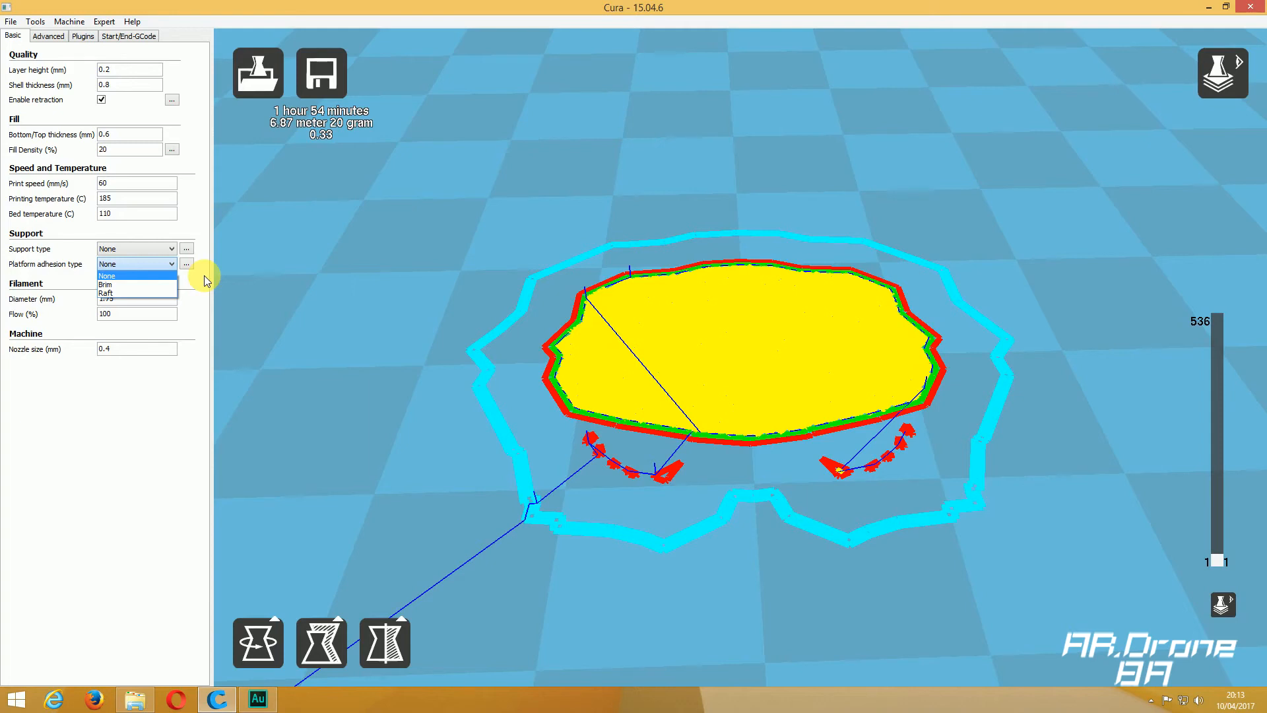
left_click(168, 284)
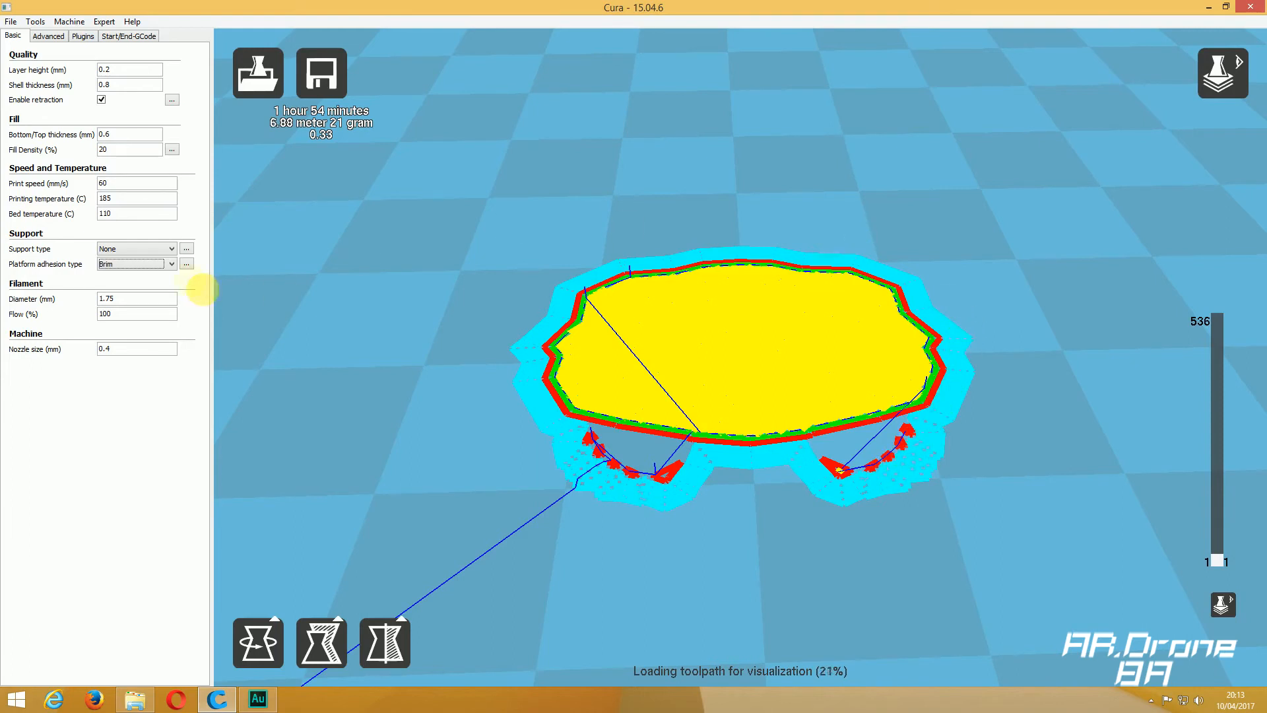
left_click(171, 264)
left_click(161, 292)
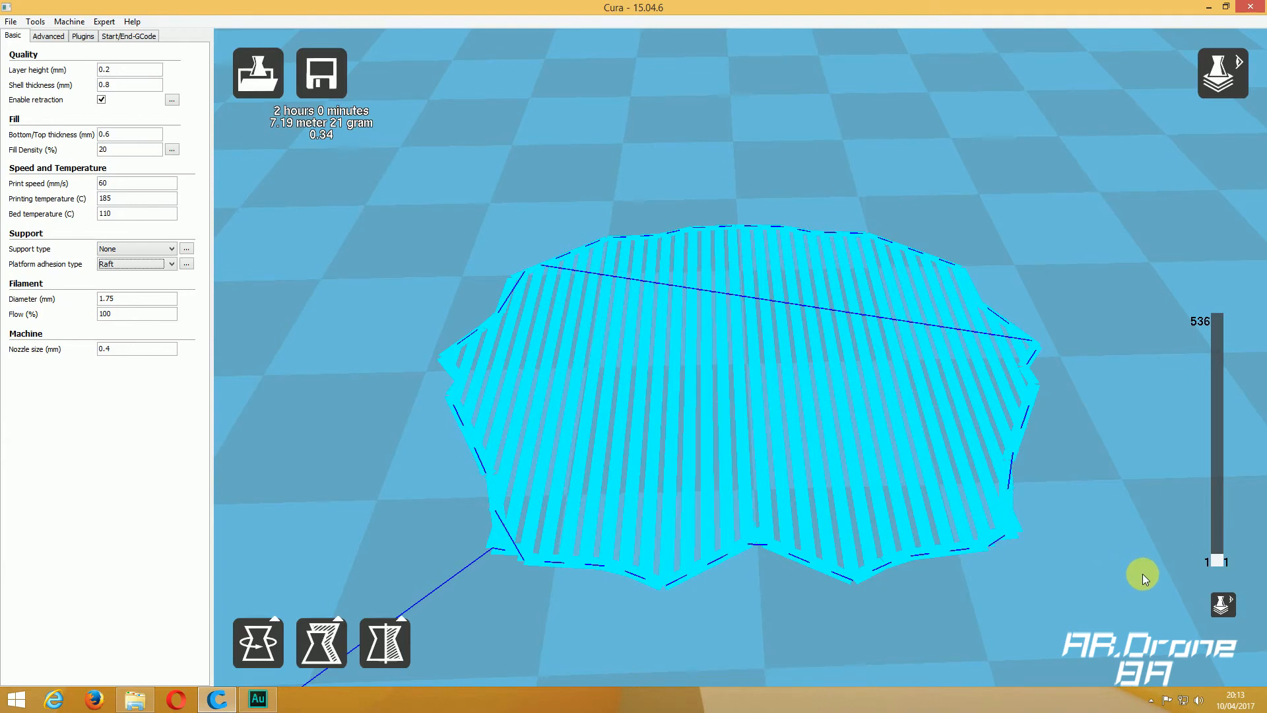
- Step the layer preview through the raft's lowest layers up to layer 6, and set the platform adhesion type back to None
left_click(1217, 559)
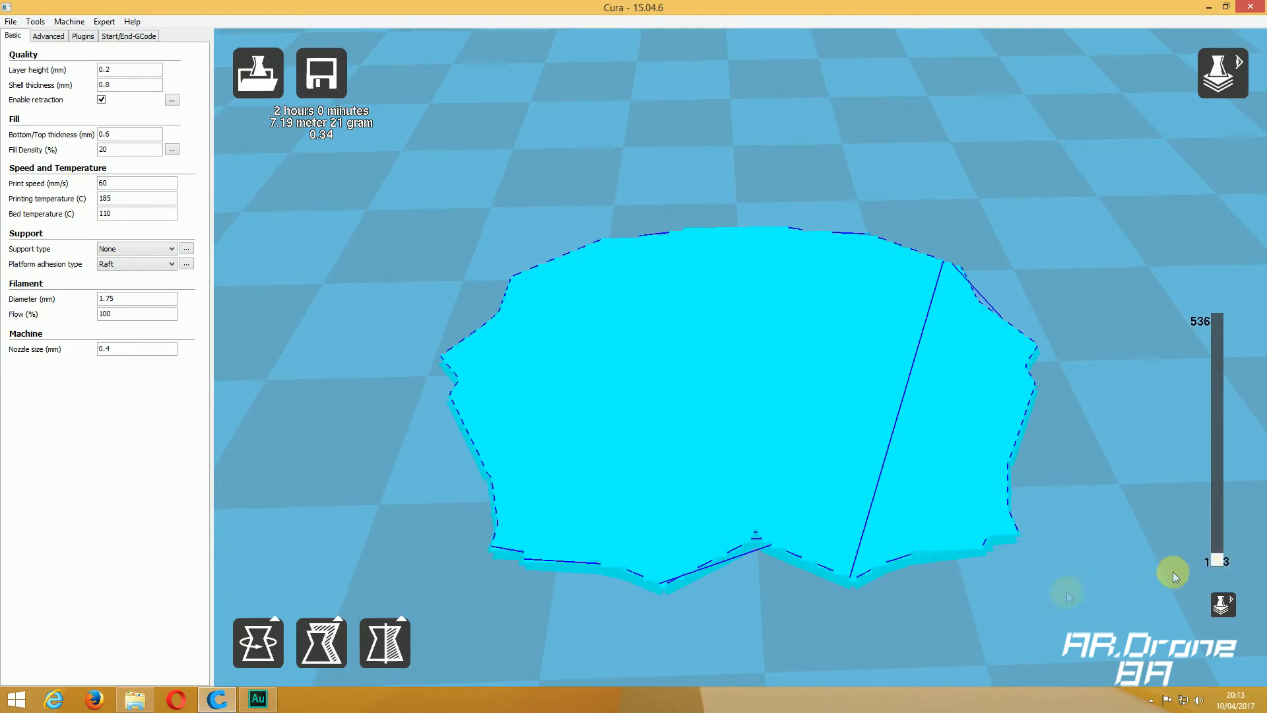
scroll(1230, 561, "up", 1)
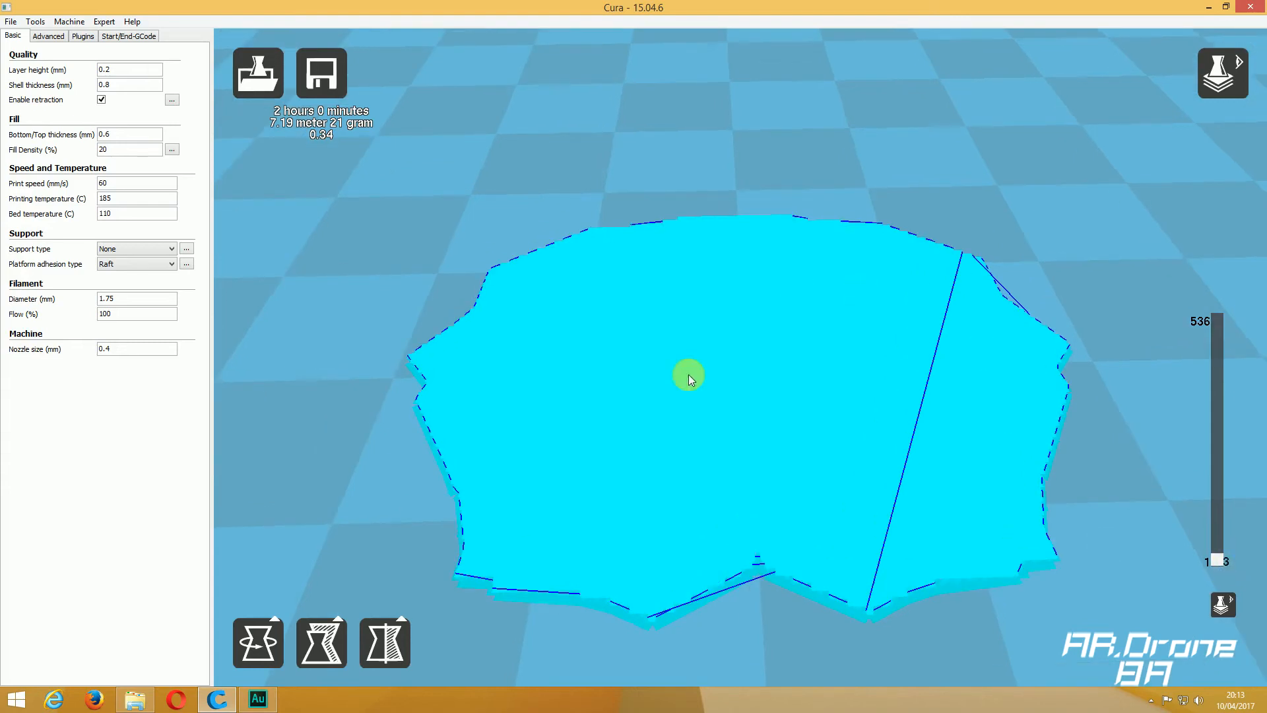
left_click_drag(1217, 556, 1215, 557)
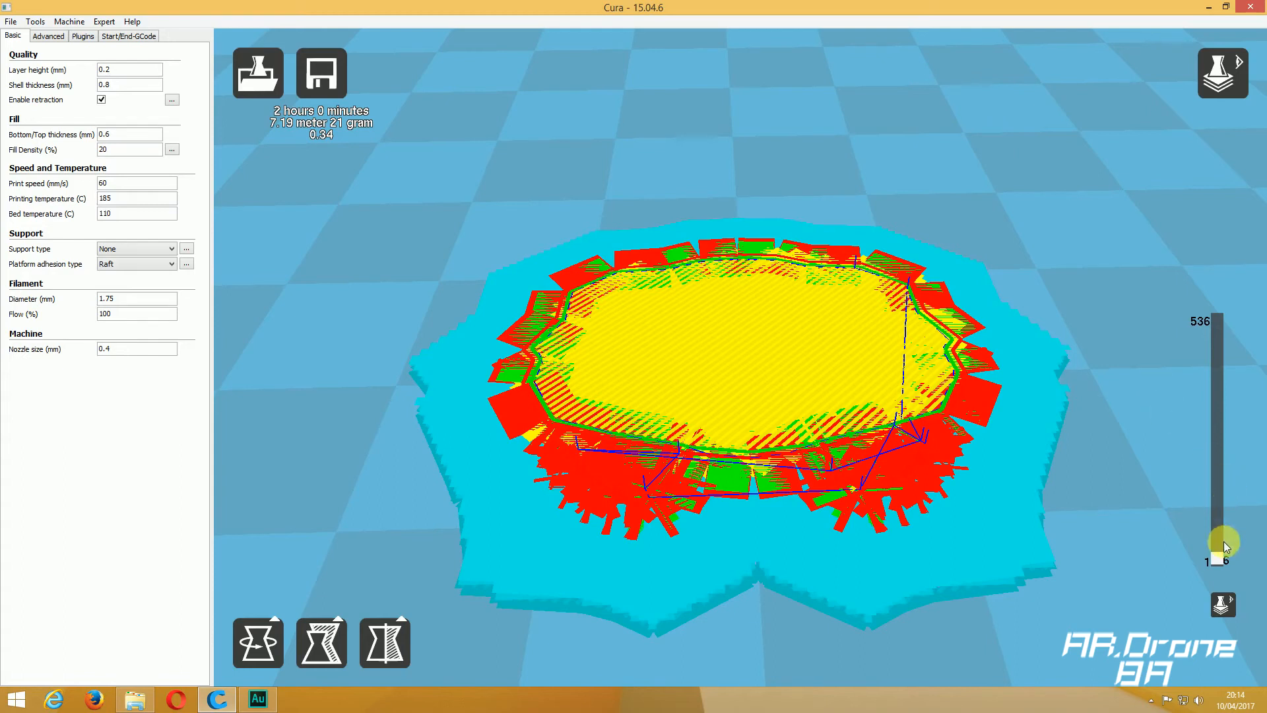
left_click_drag(1217, 557, 1214, 557)
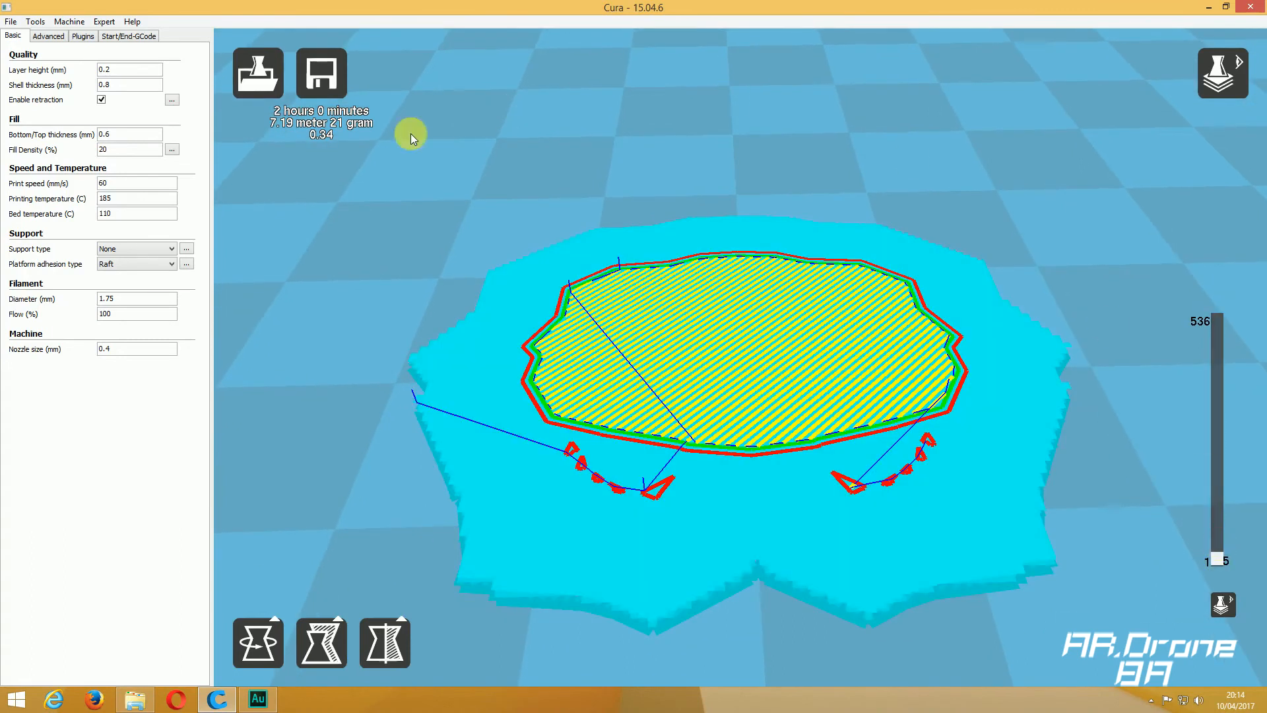
left_click(158, 265)
left_click(139, 276)
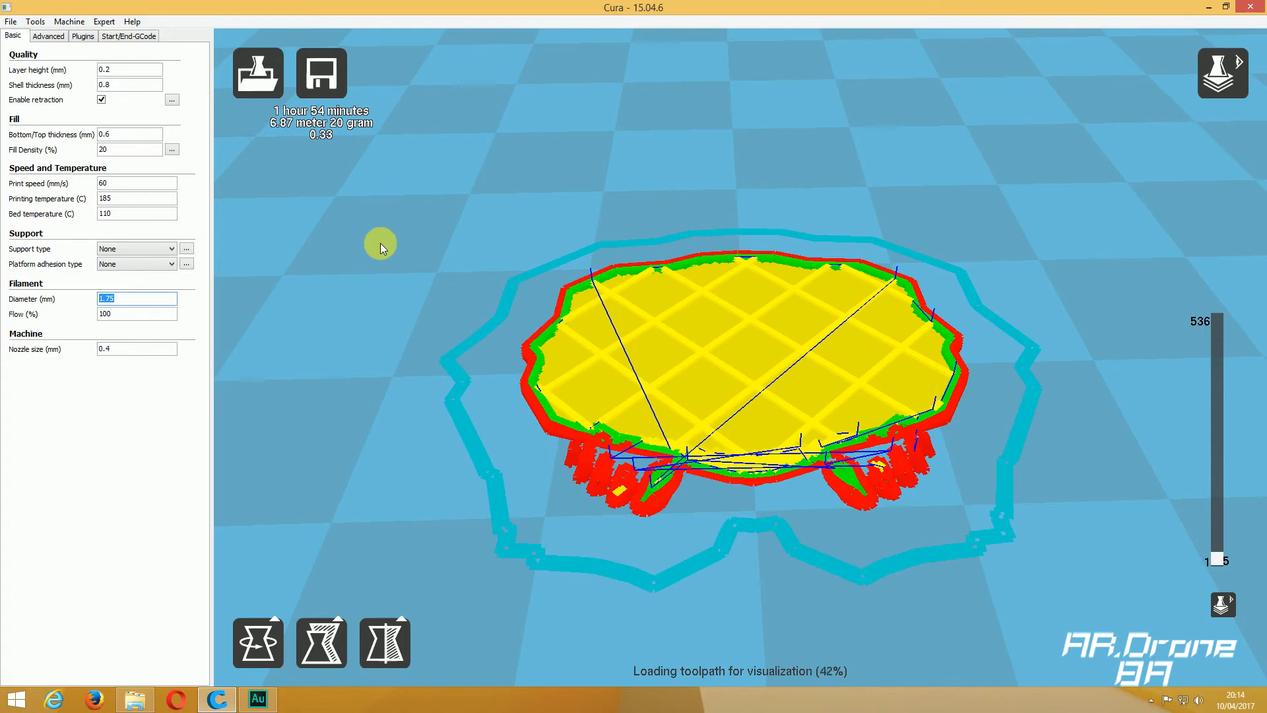
- Try a filament diameter of 3 mm and set it back to 1.75 mm
type("3")
key("BackSpace")
type("1")
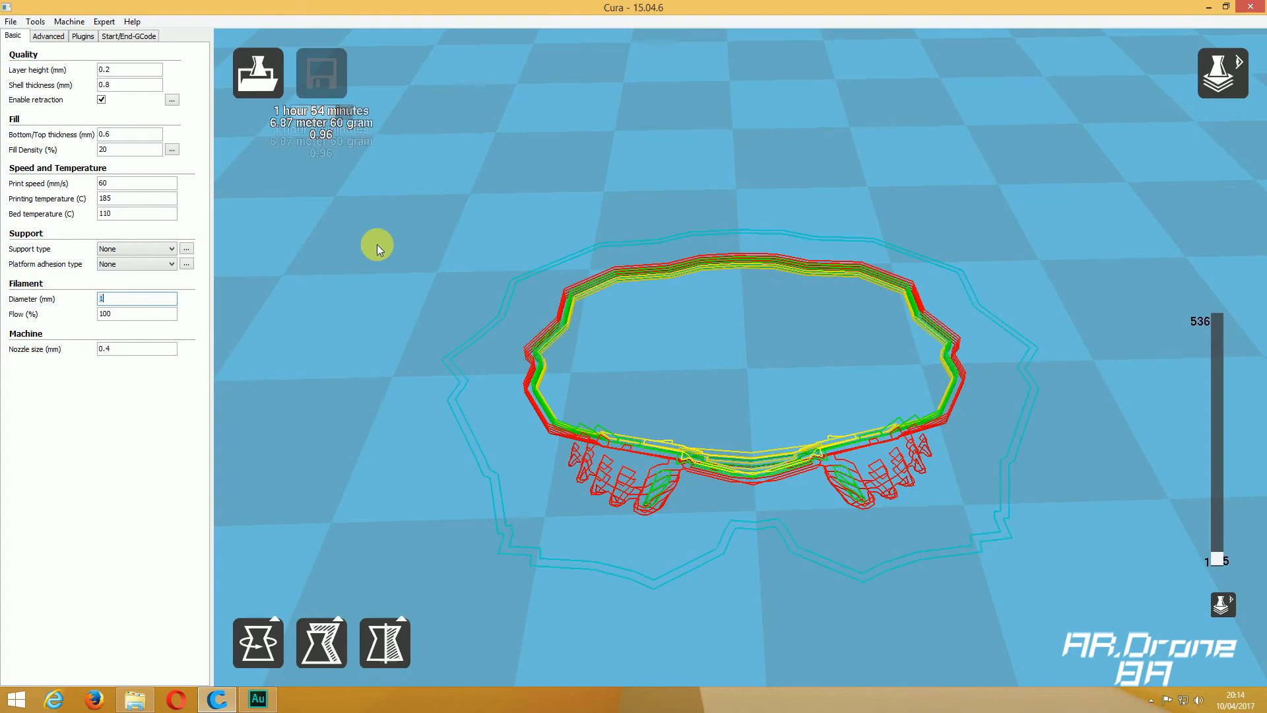
type(".75")
key("Tab")
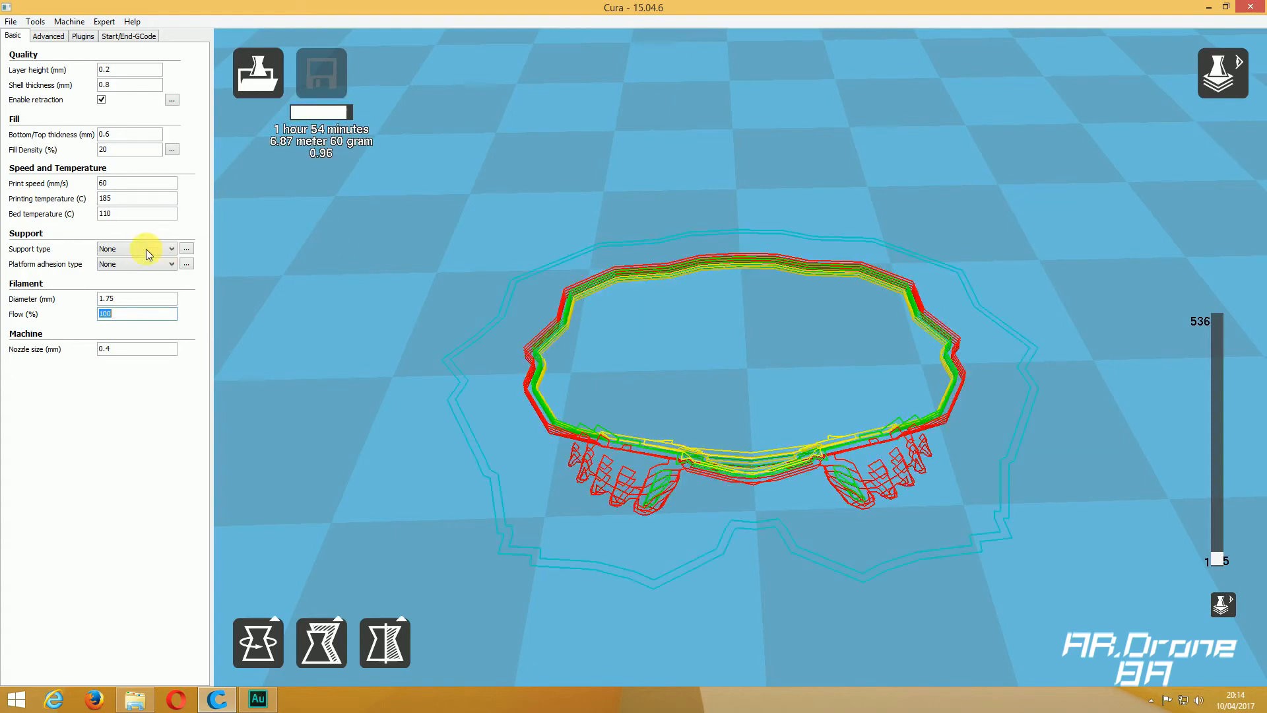
left_click(99, 299)
double_click(99, 300)
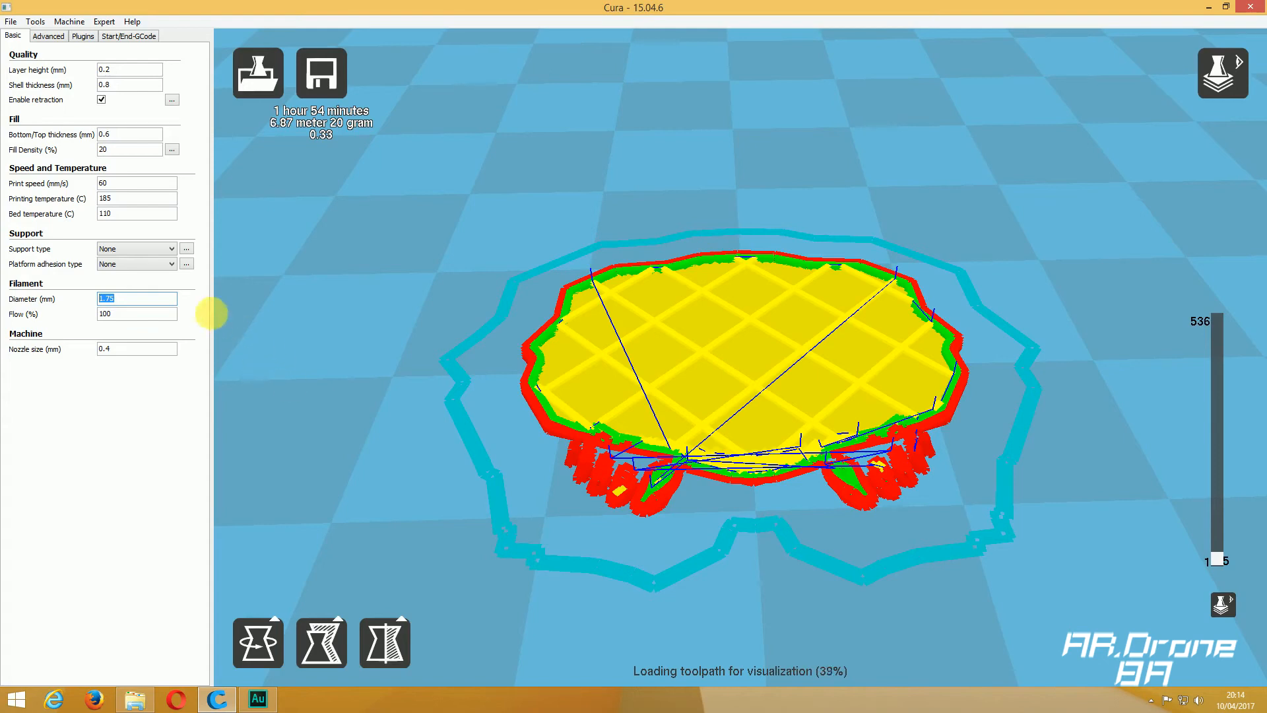
left_click(175, 300)
- Try a filament flow of 90 %, set it back to 100 %, and select the nozzle size value for review
left_click_drag(173, 315, 89, 316)
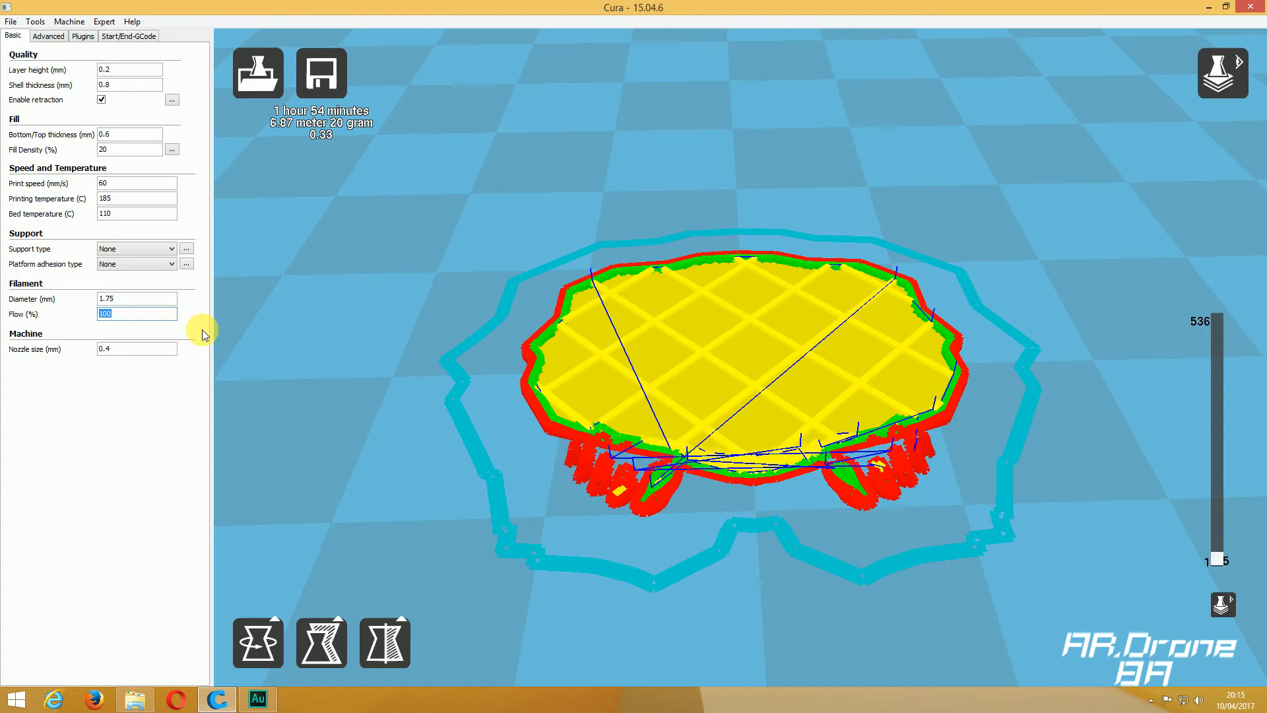
type("90")
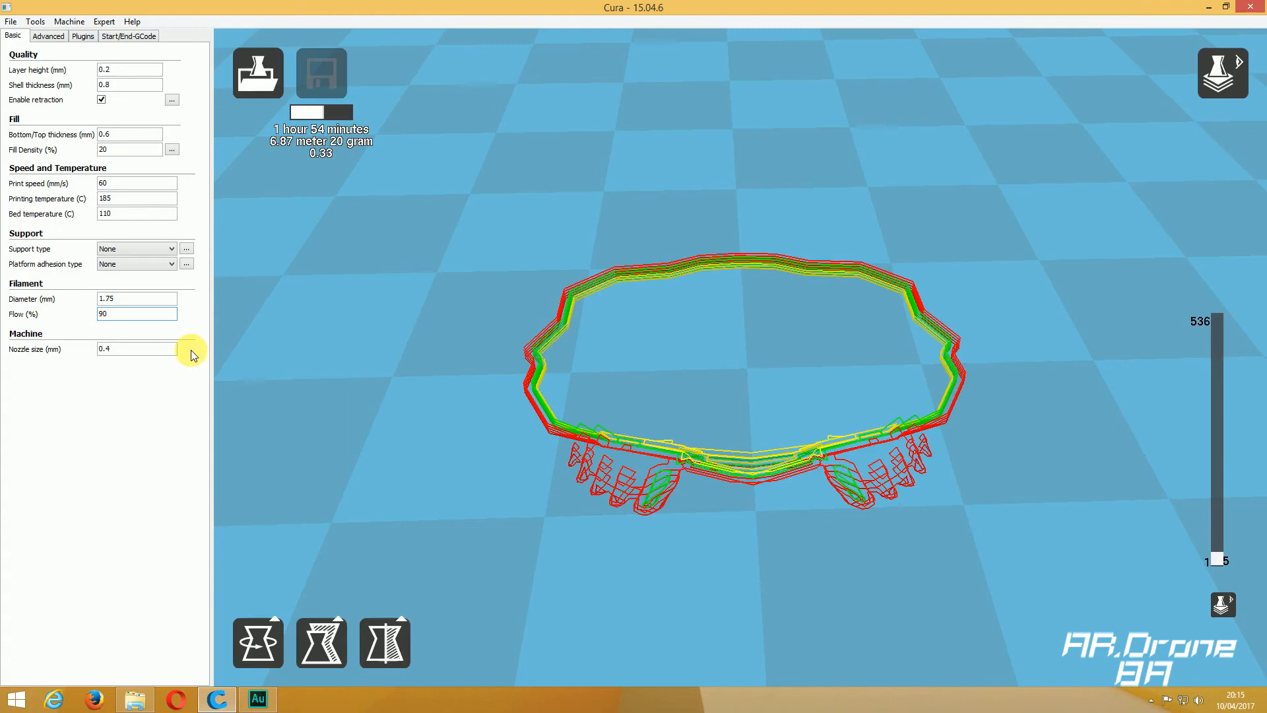
left_click_drag(177, 316, 2, 324)
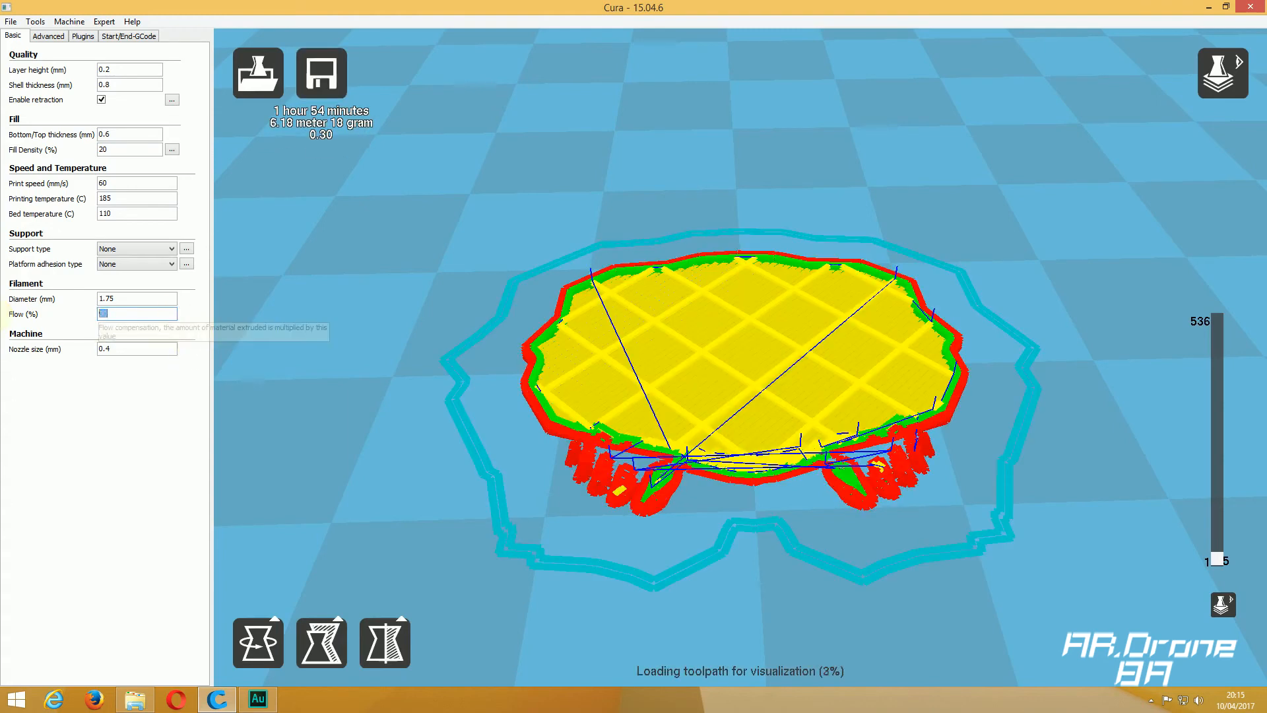
type("100")
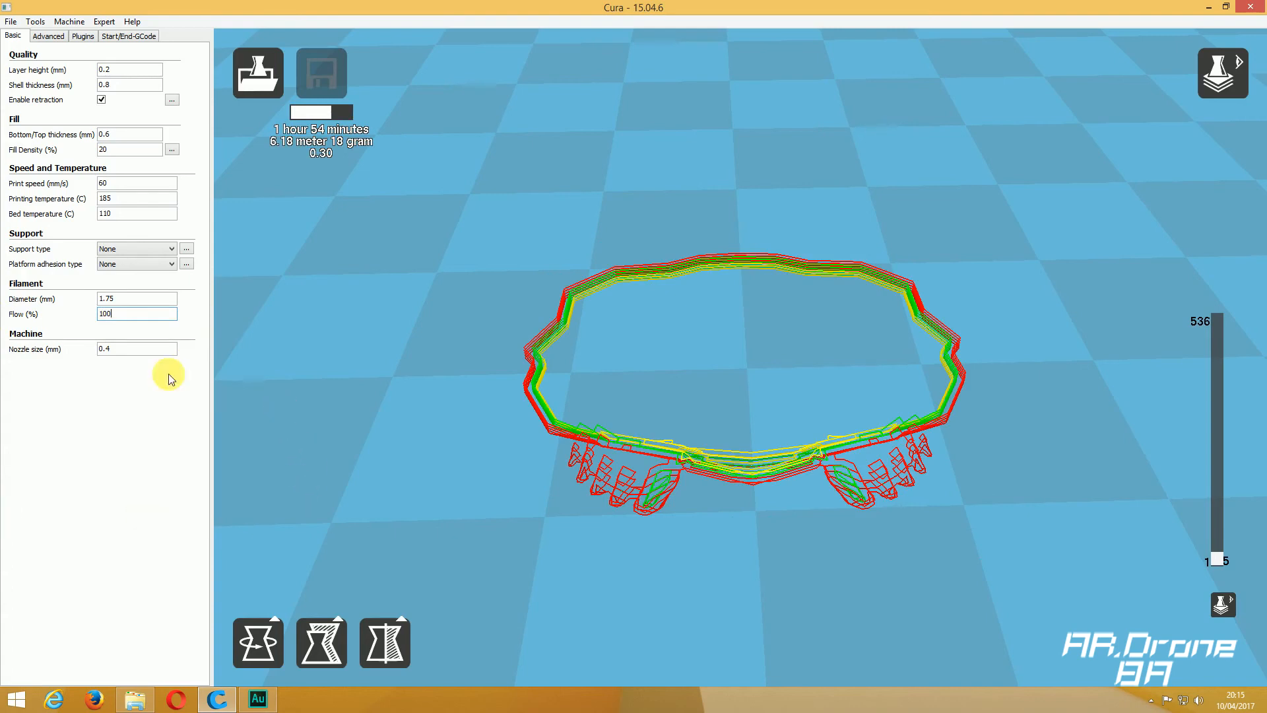
left_click_drag(163, 354, 79, 357)
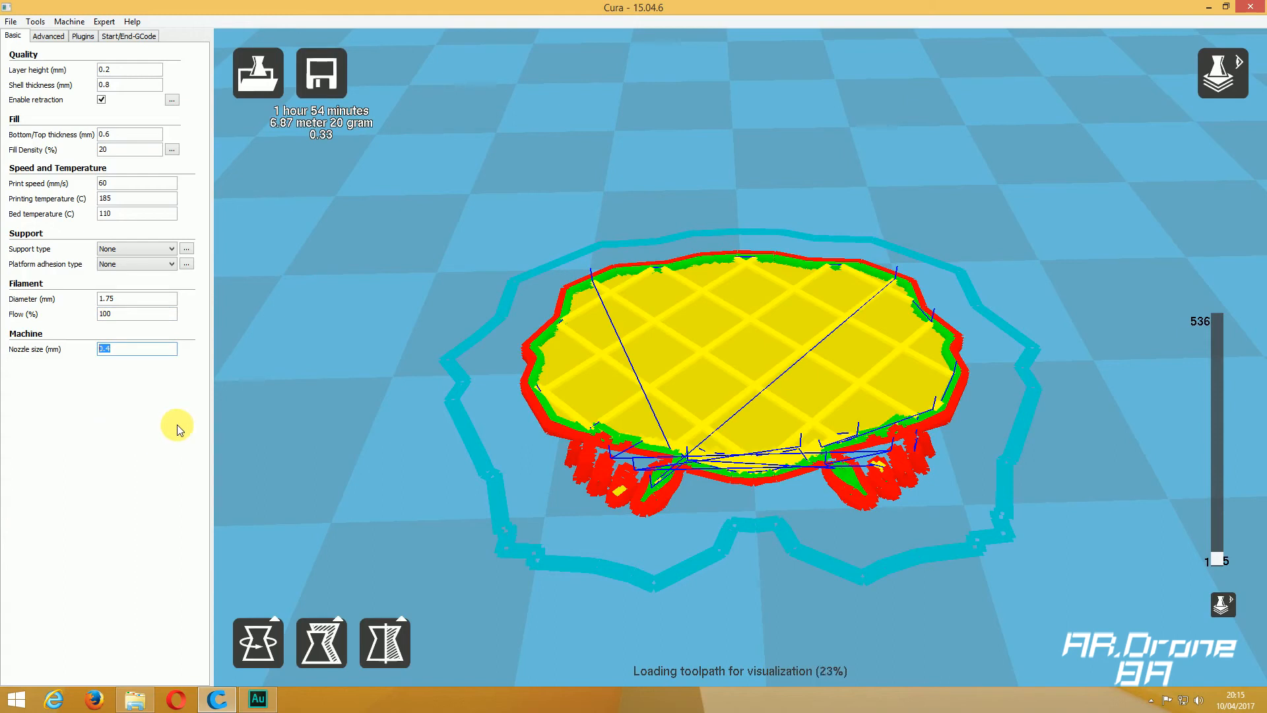
- Open the advanced print settings and switch the statue to the Normal view mode, showing the whole print bed
left_click(48, 35)
left_click(1227, 76)
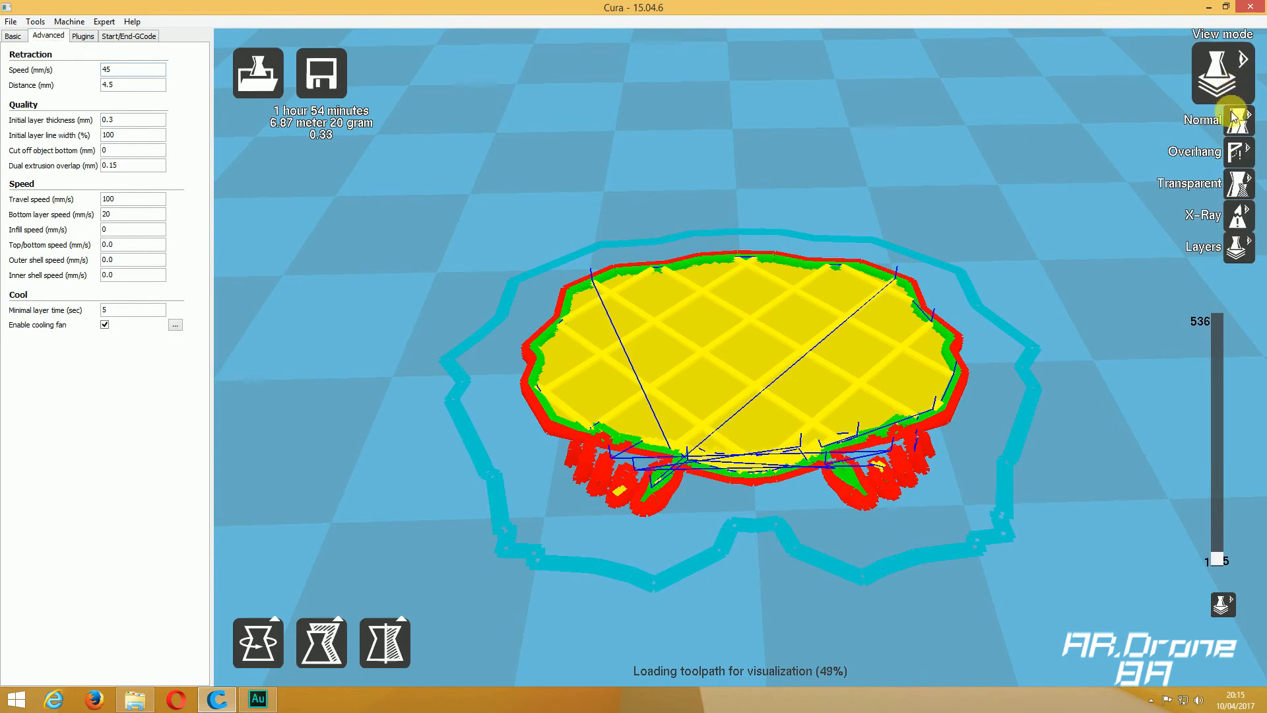
left_click(1242, 122)
scroll(884, 165, "down", 10)
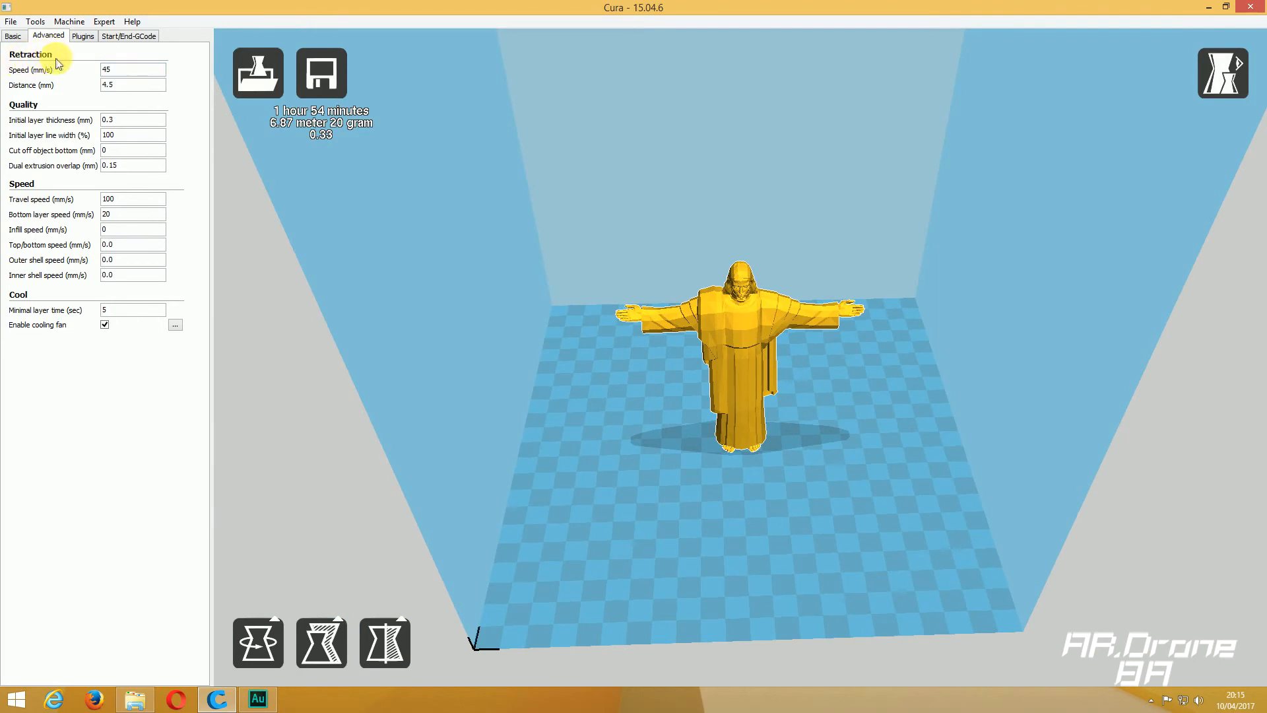
- Review the retraction speed and distance, the initial layer thickness and the initial layer line width
double_click(125, 69)
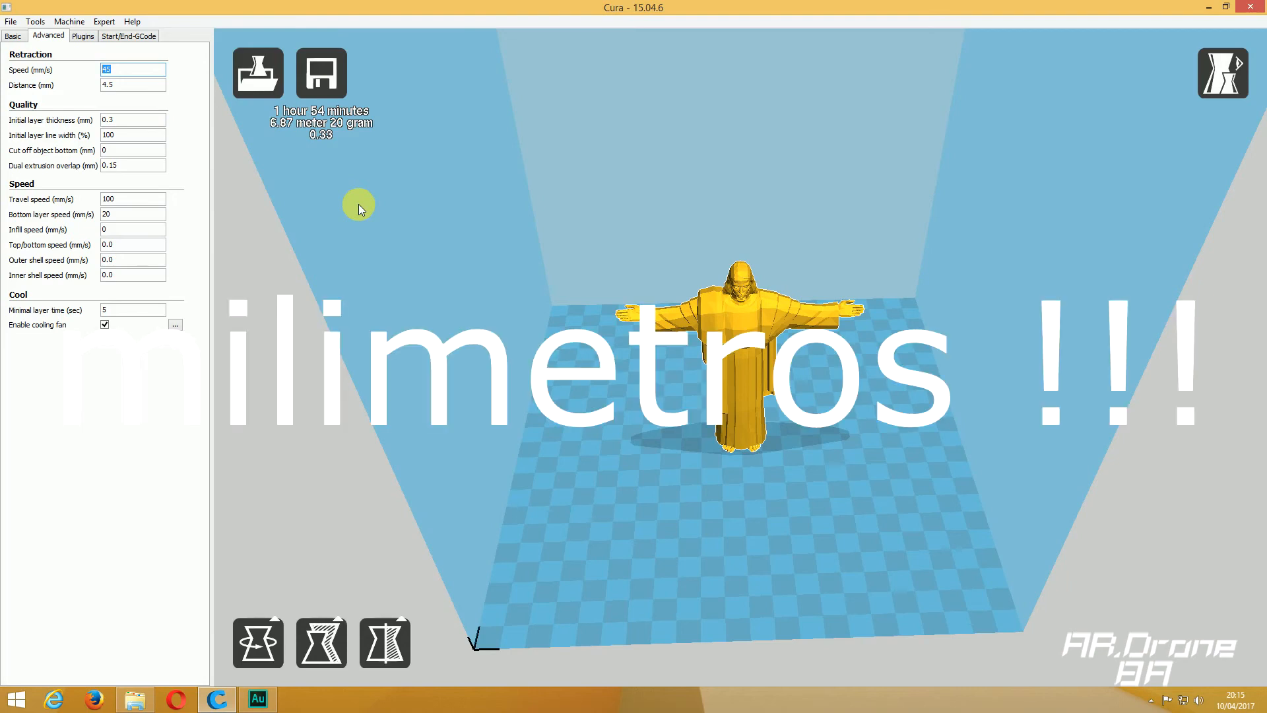
left_click_drag(128, 86, 82, 103)
left_click(157, 124)
left_click_drag(157, 124, 86, 132)
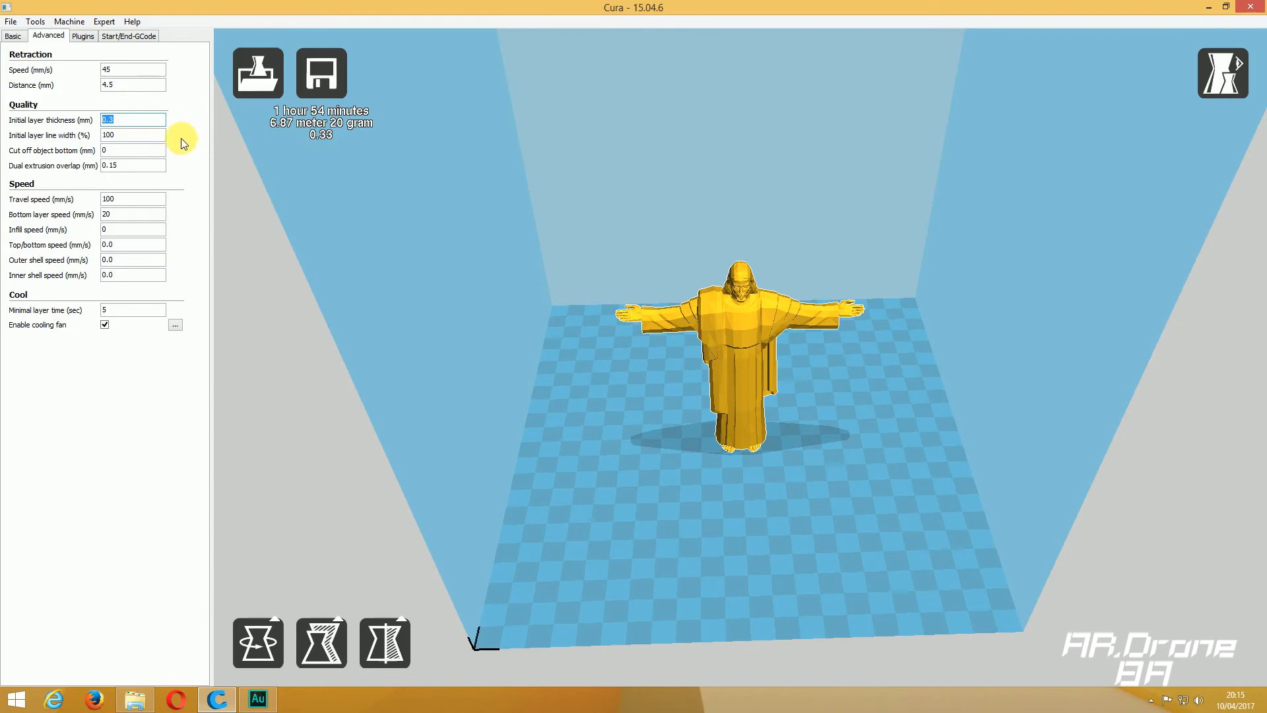
key("Tab")
key("Tab")
- Set the statue's Cut off object bottom value to 20 mm
right_click_drag(712, 433, 707, 410)
scroll(698, 417, "up", 5)
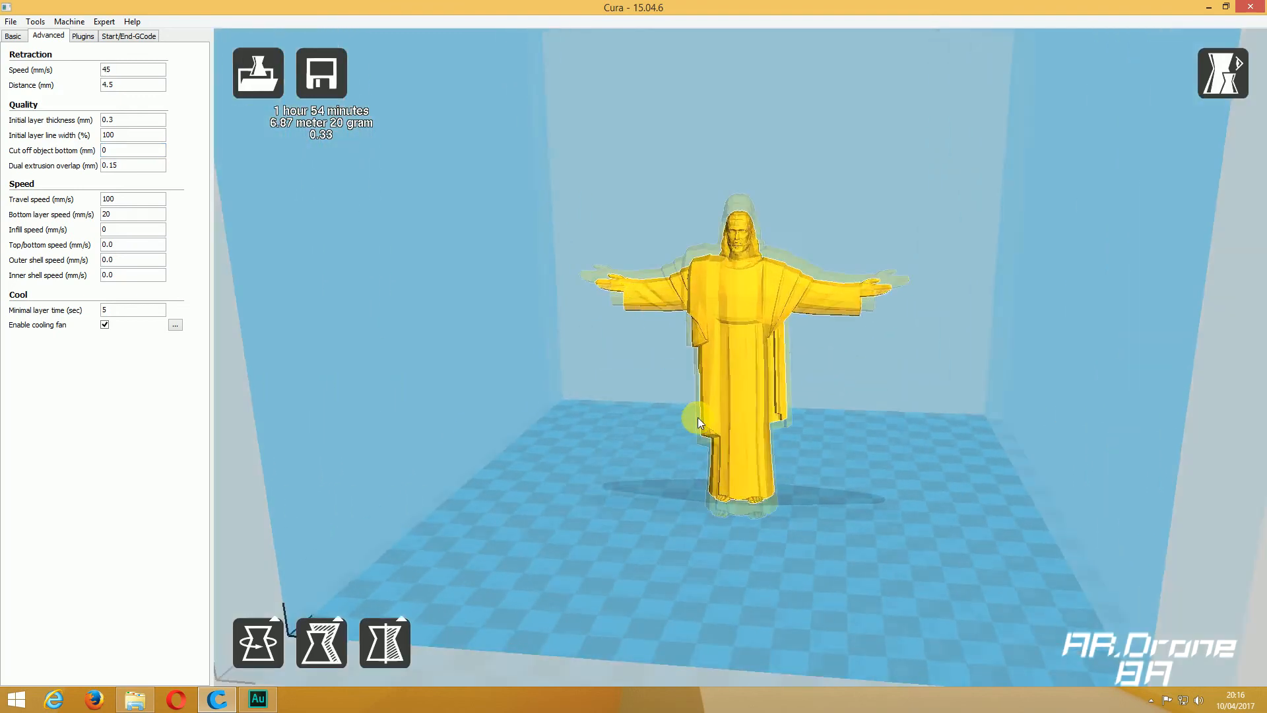
scroll(698, 417, "up", 2)
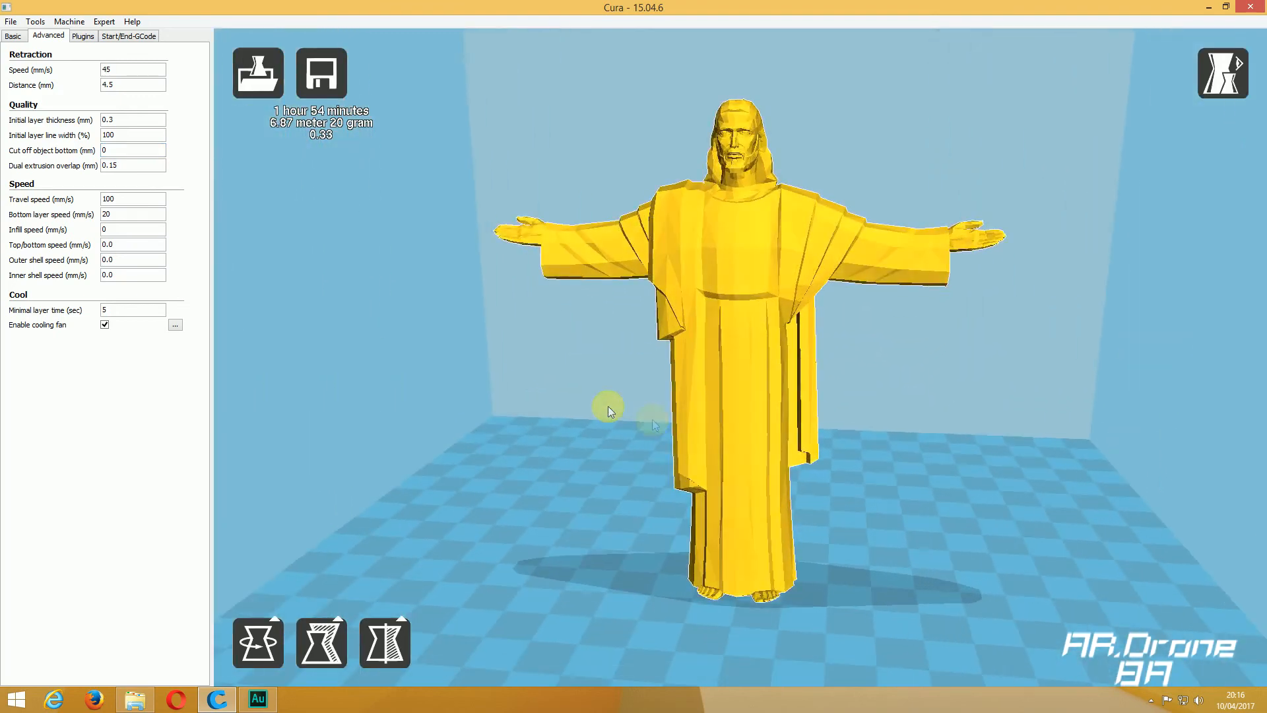
left_click_drag(160, 154, 47, 137)
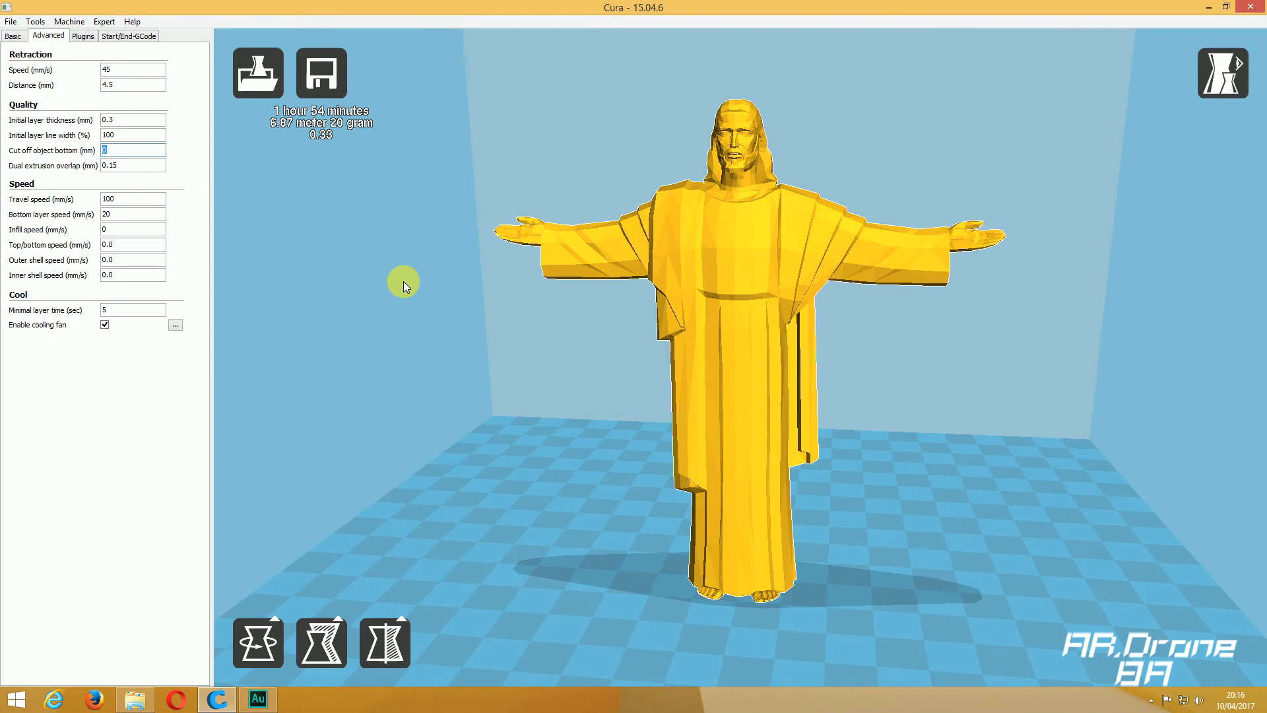
type("20")
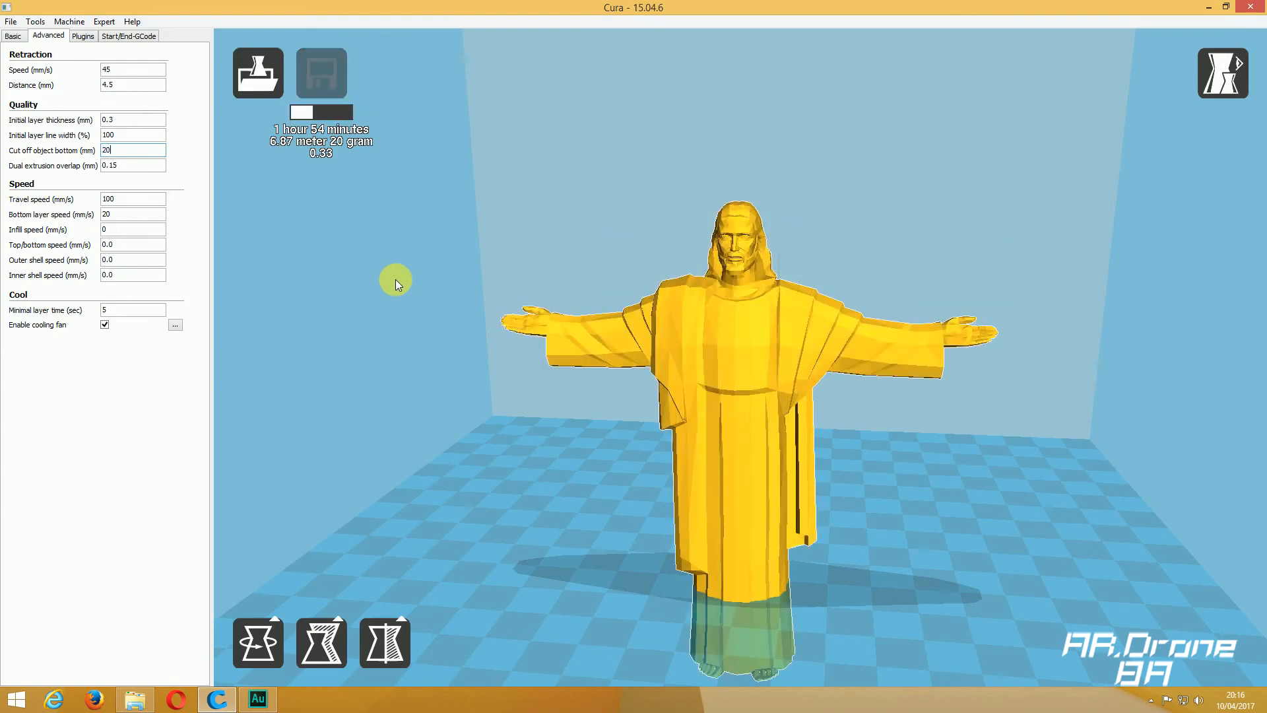
- Try cutting 30 mm and 55 mm off the statue's bottom and examine the part that sinks below the bed
left_click_drag(142, 151, 48, 162)
type("30")
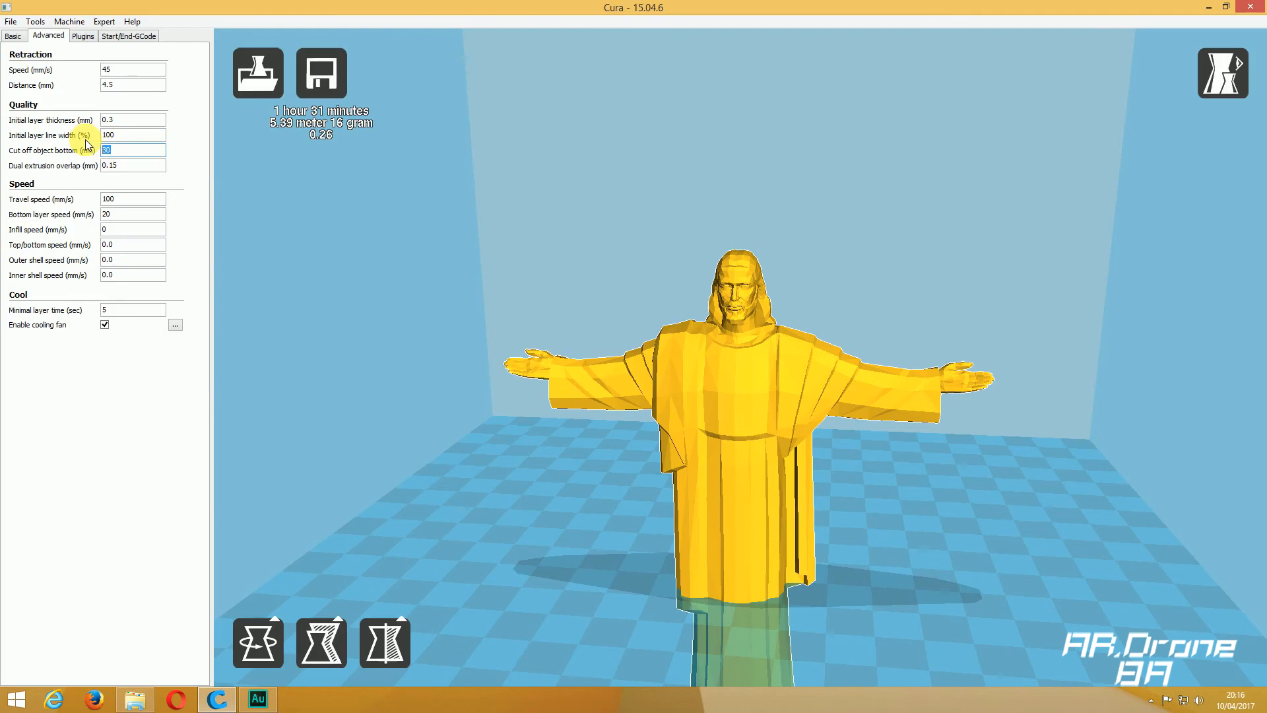
type("50")
key("BackSpace")
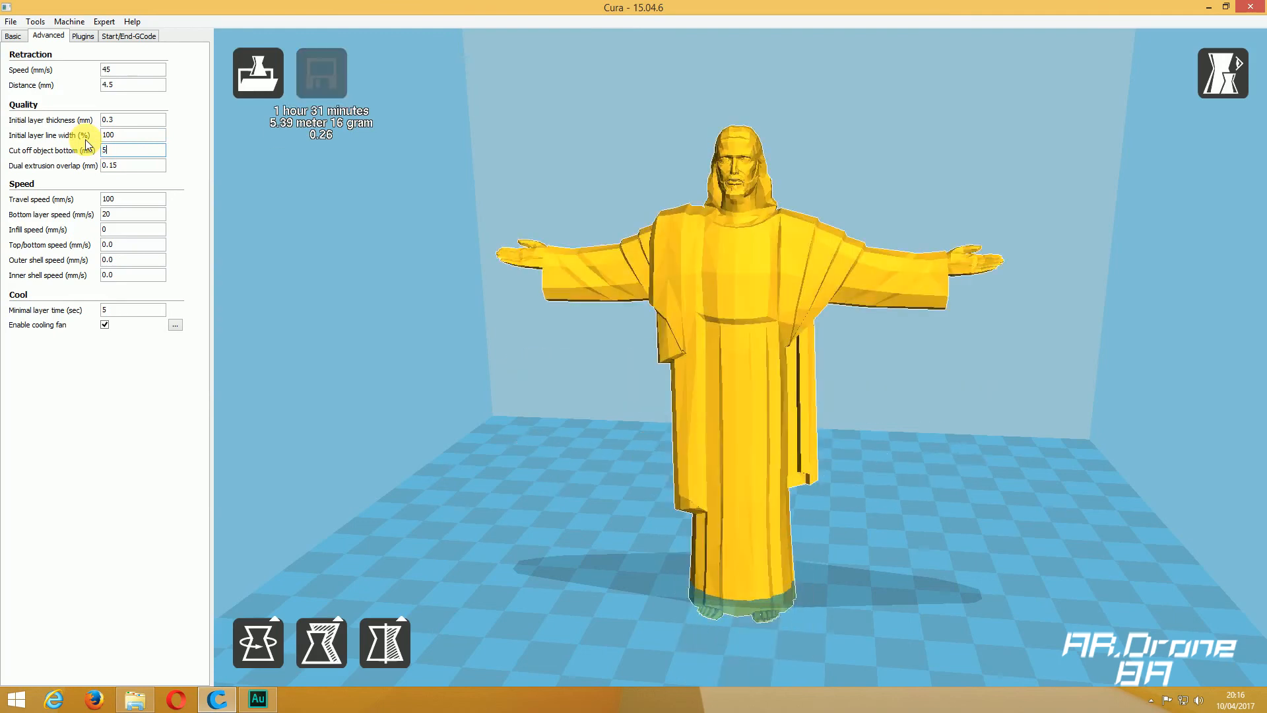
type("5")
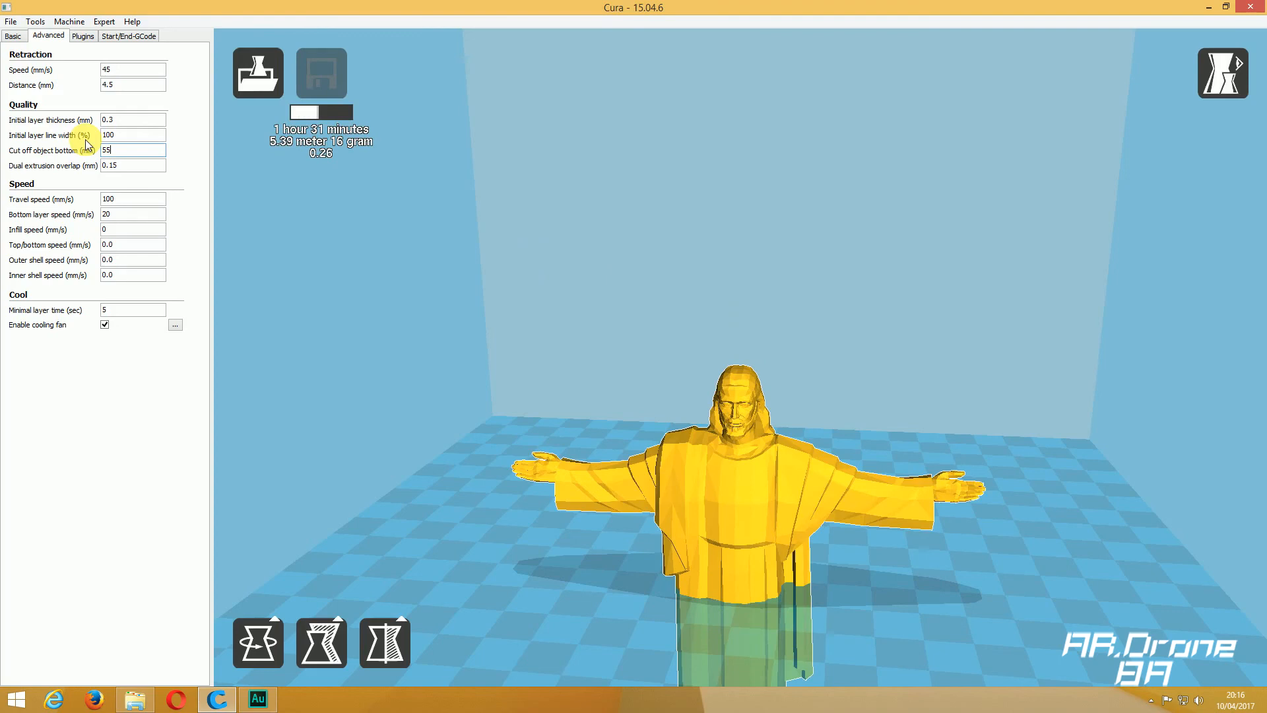
right_click_drag(931, 651, 930, 651)
scroll(931, 650, "down", 4)
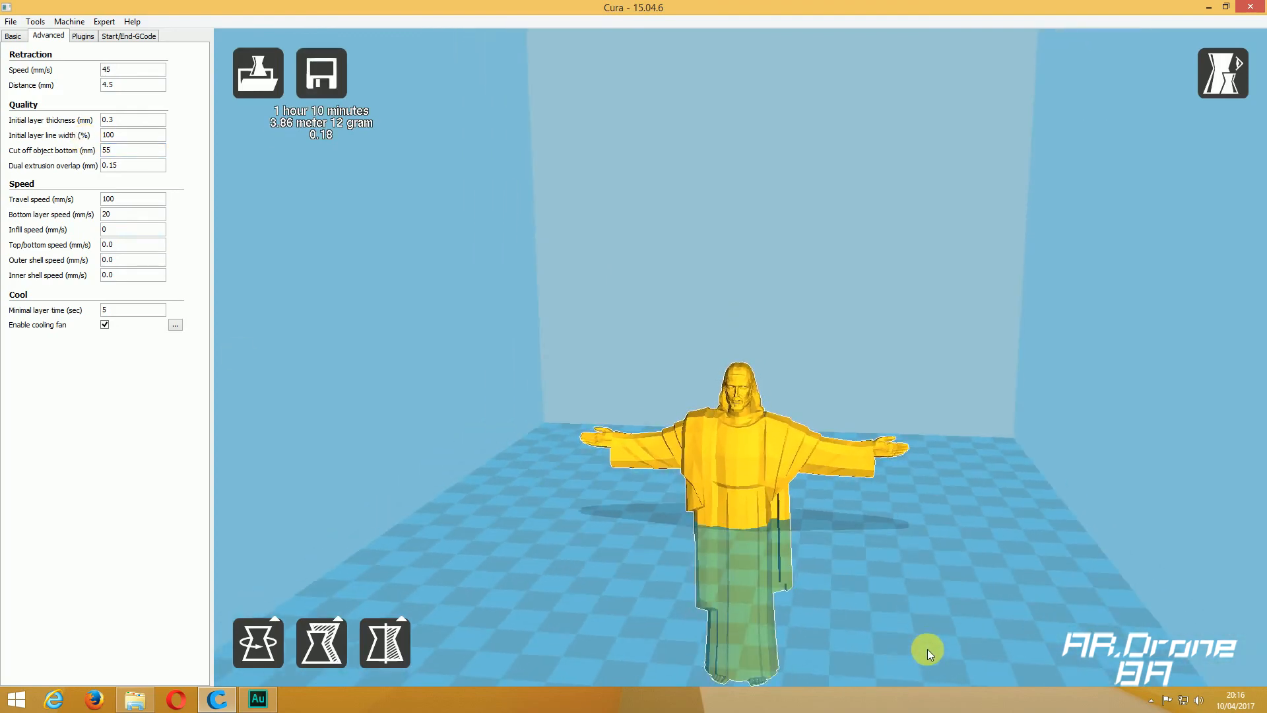
scroll(928, 651, "down", 2)
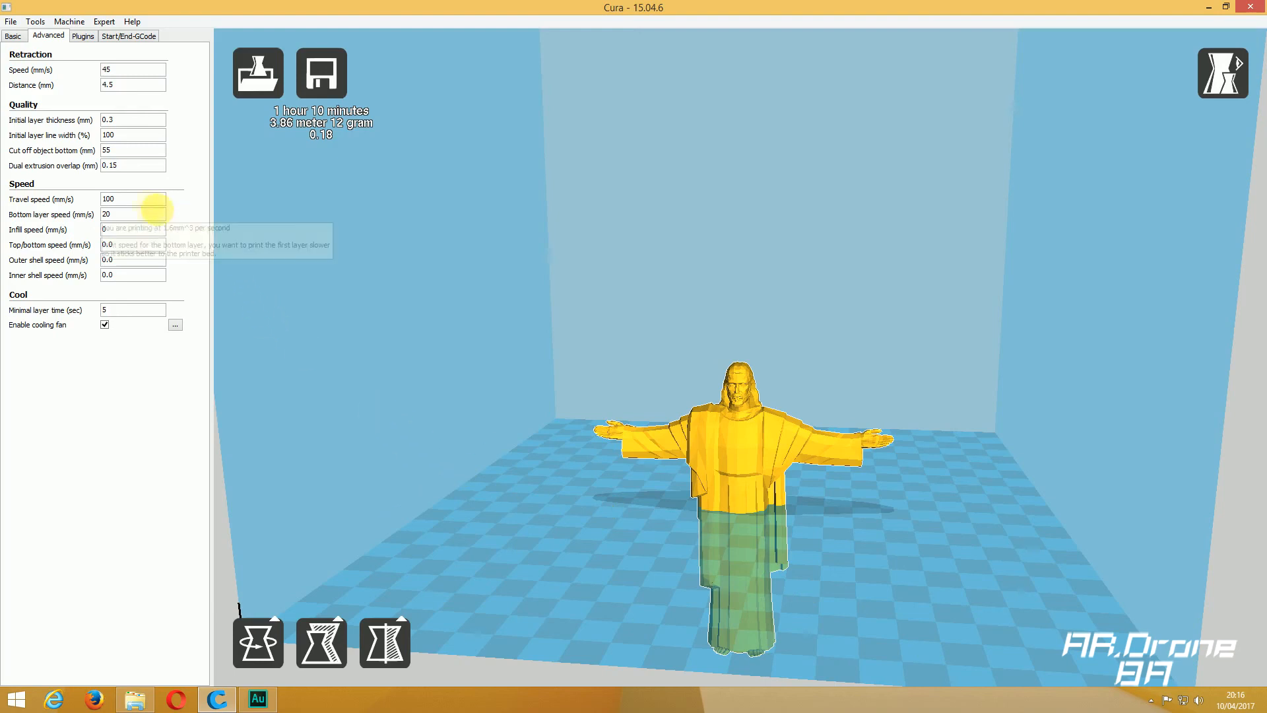
- Review the travel speed and reset the Cut off object bottom value to 0 mm
double_click(111, 199)
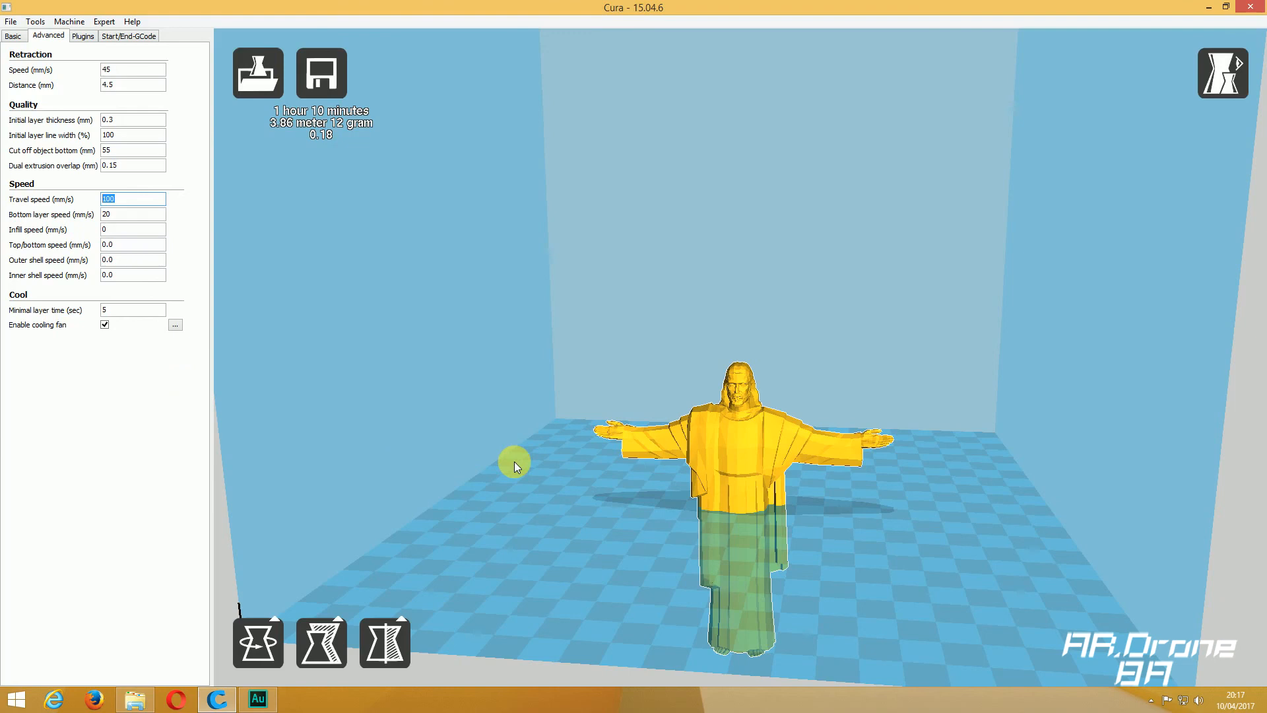
double_click(157, 151)
type("0")
key("Tab")
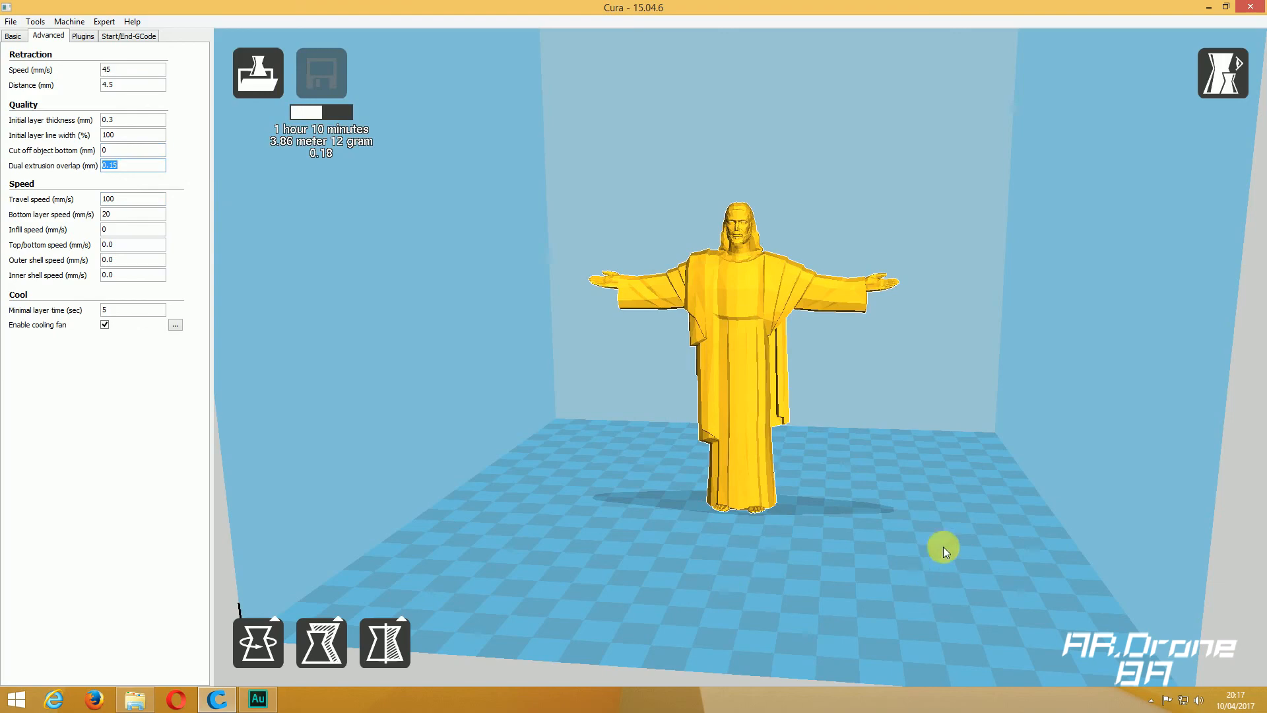